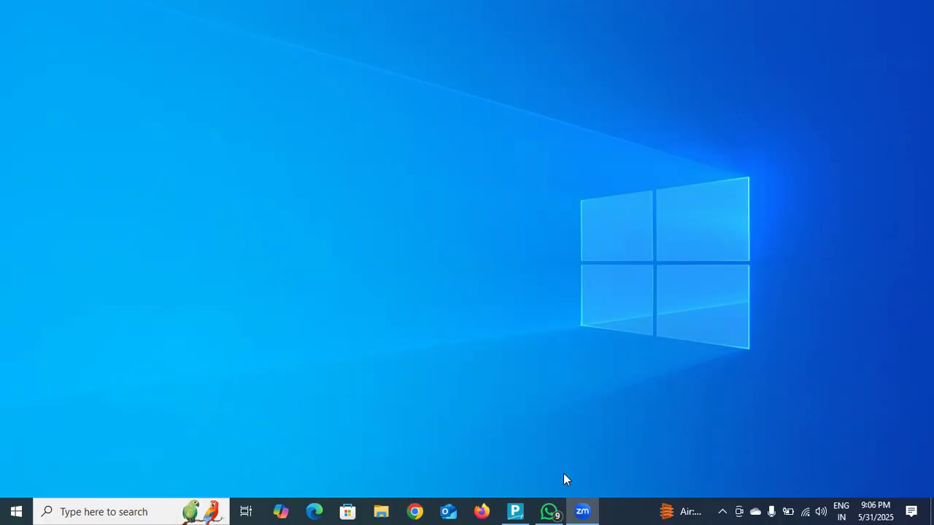
Switch to TallyPrime, continue in Educational Mode and open the location masters for alteration.
left_click(515, 511)
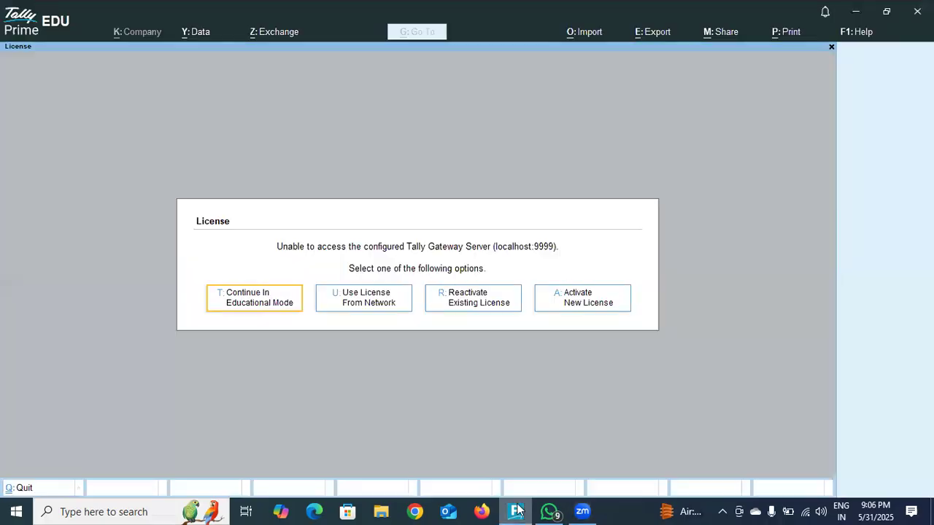
left_click(262, 301)
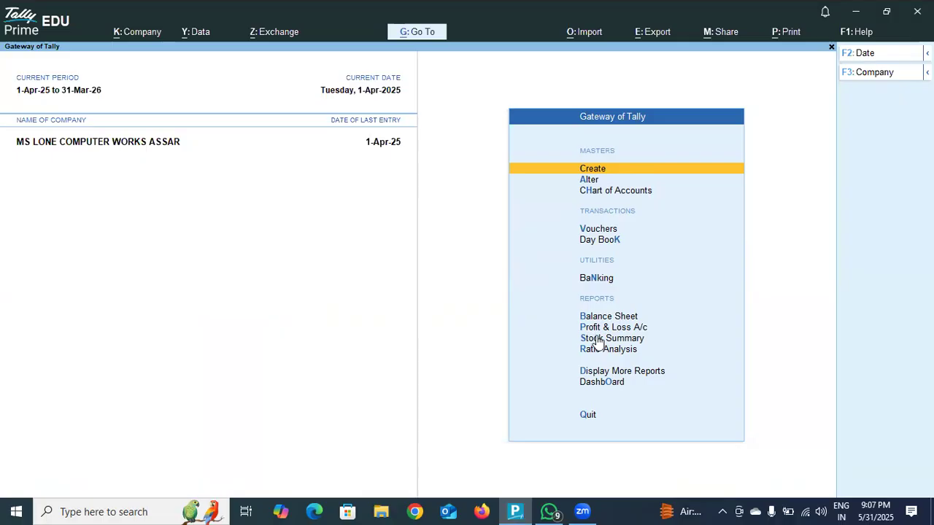
left_click(593, 181)
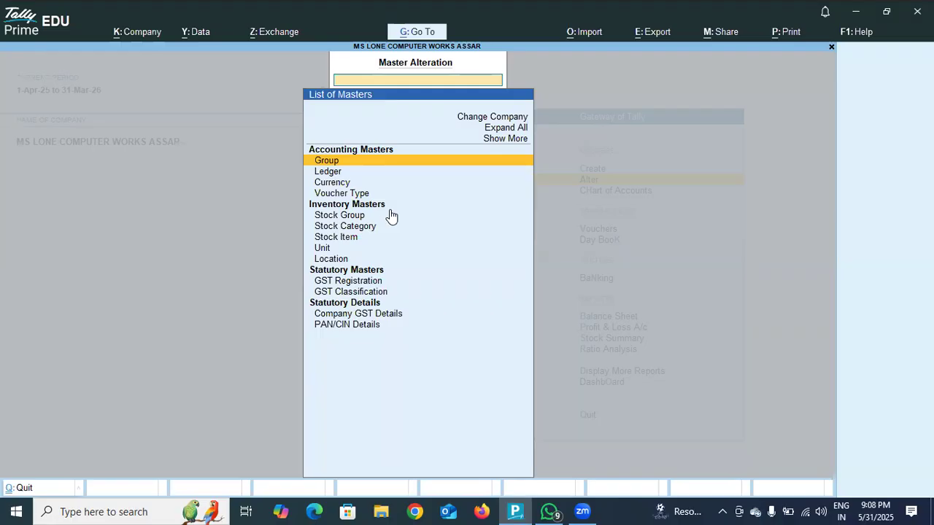
left_click(343, 260)
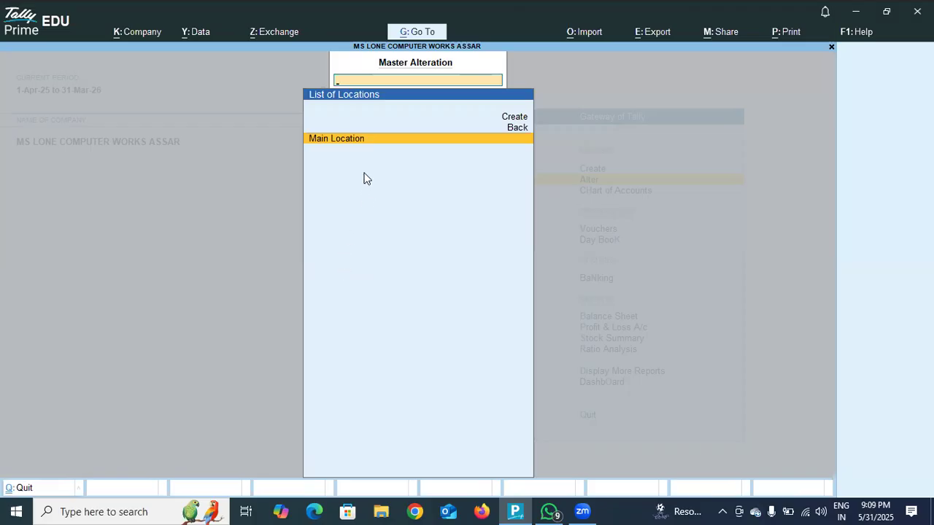
Rename the Main Location master as JAMMU, keeping it under Primary without an alias, and save it.
left_click(365, 139)
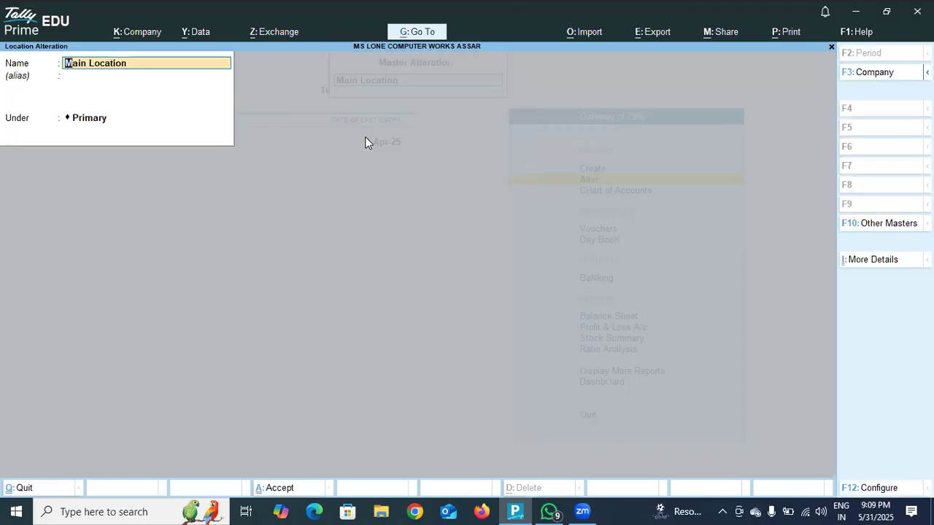
type("JAMMU")
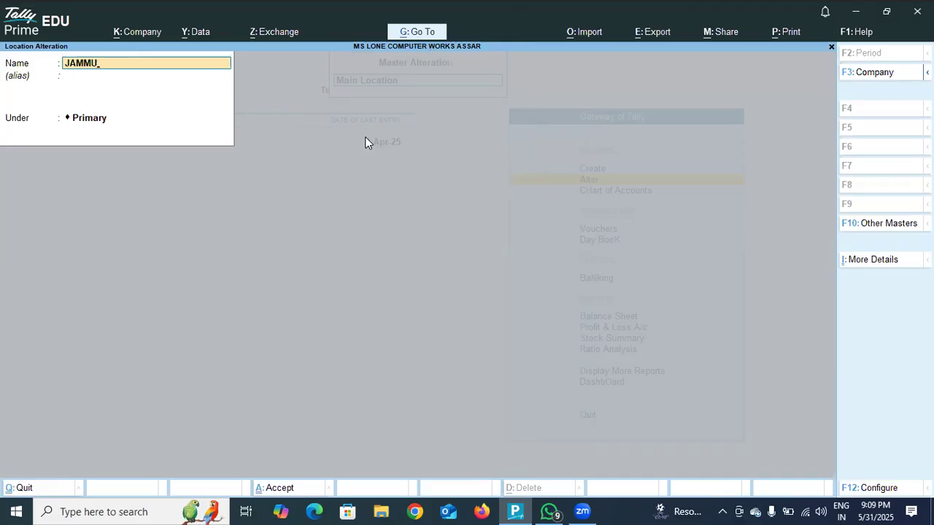
key("Return")
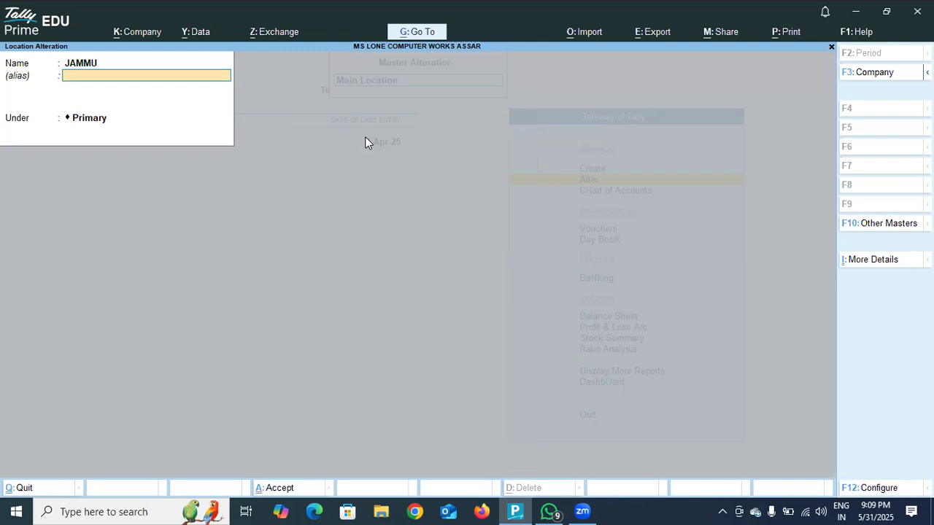
key("Return")
key("Return")
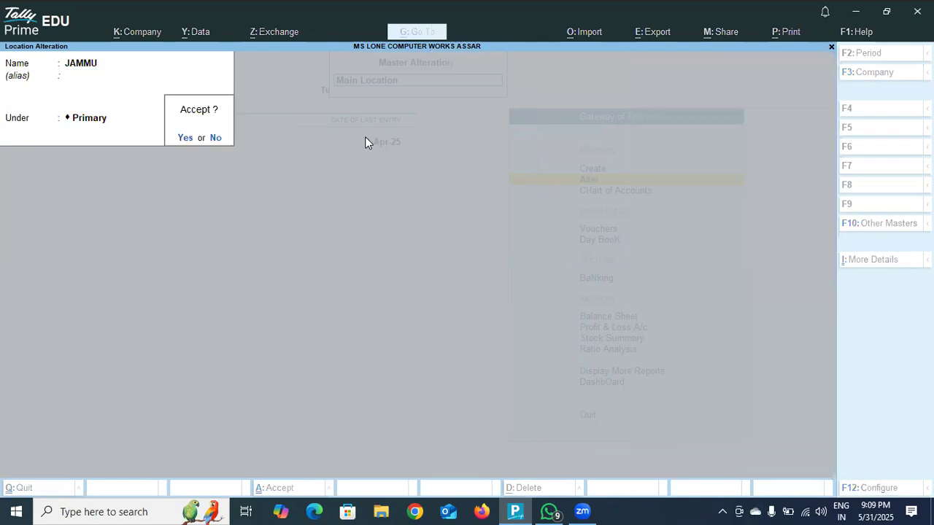
key("Return")
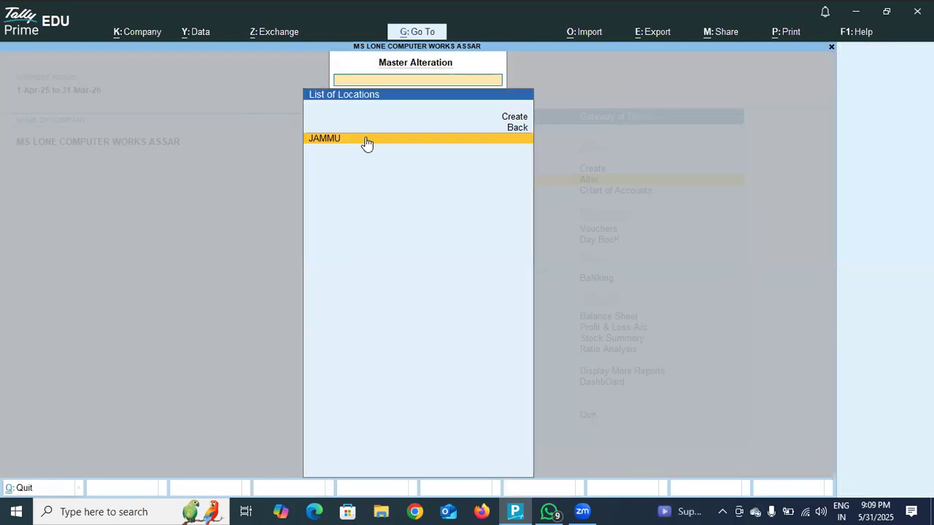
Create a new location named DODA under Primary and return to the list of masters.
key("Up")
key("Up")
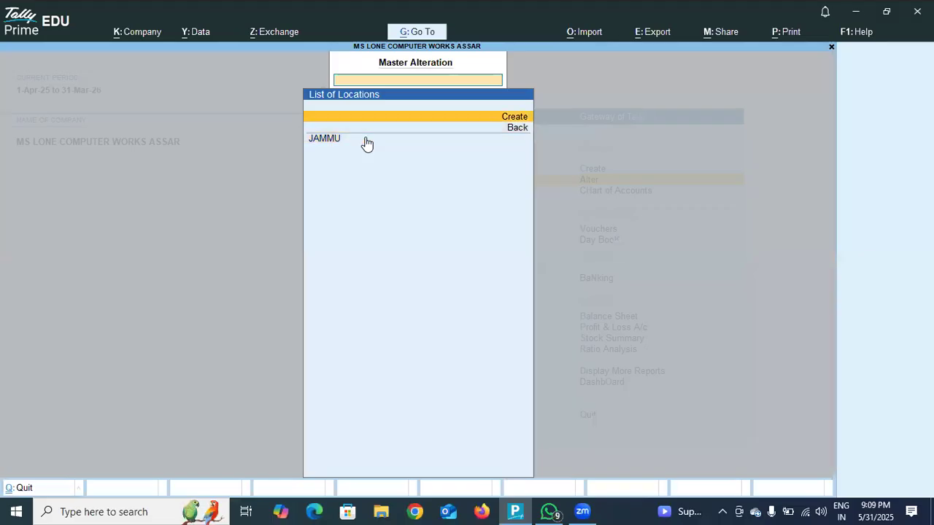
key("Return")
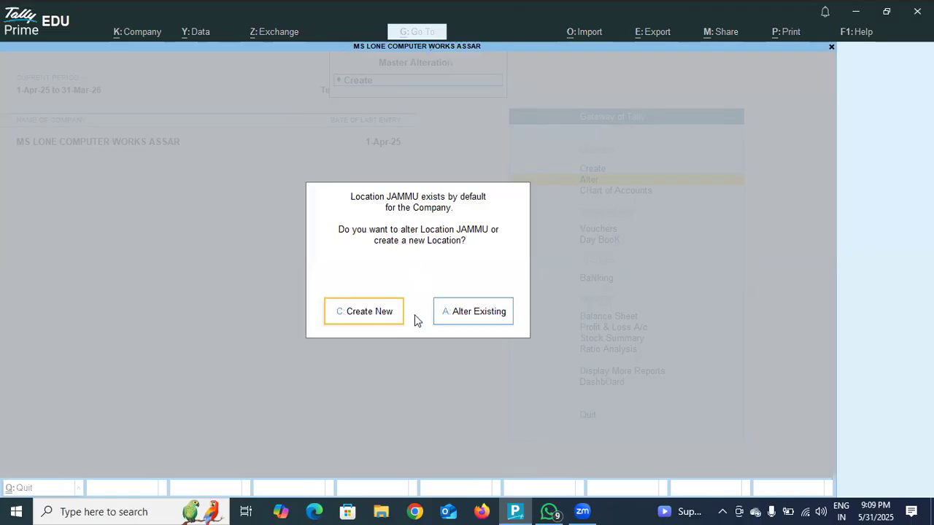
left_click(388, 316)
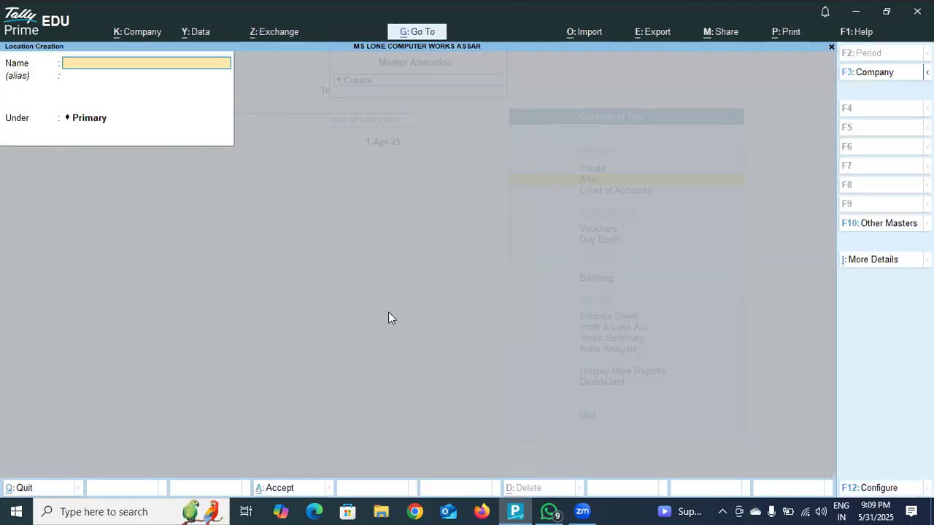
type("DODA")
key("Return")
key("Return")
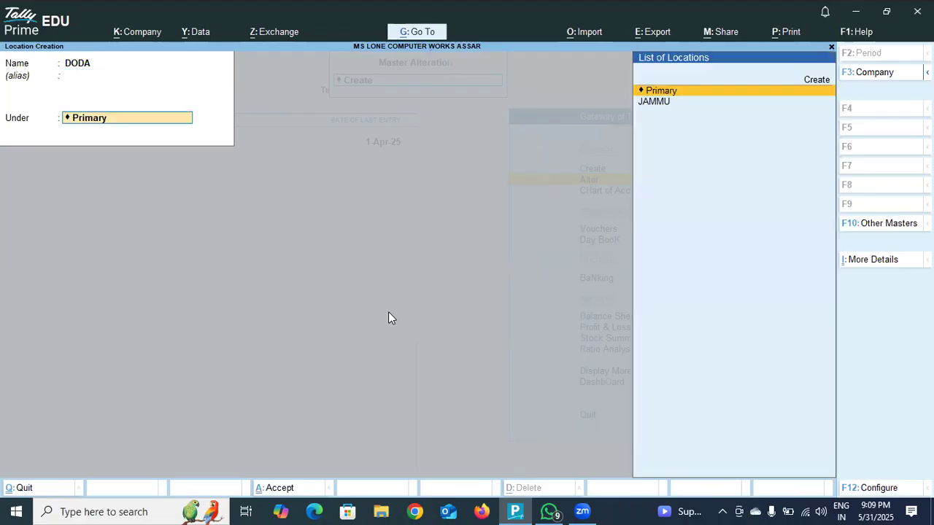
key("Return")
key("Return")
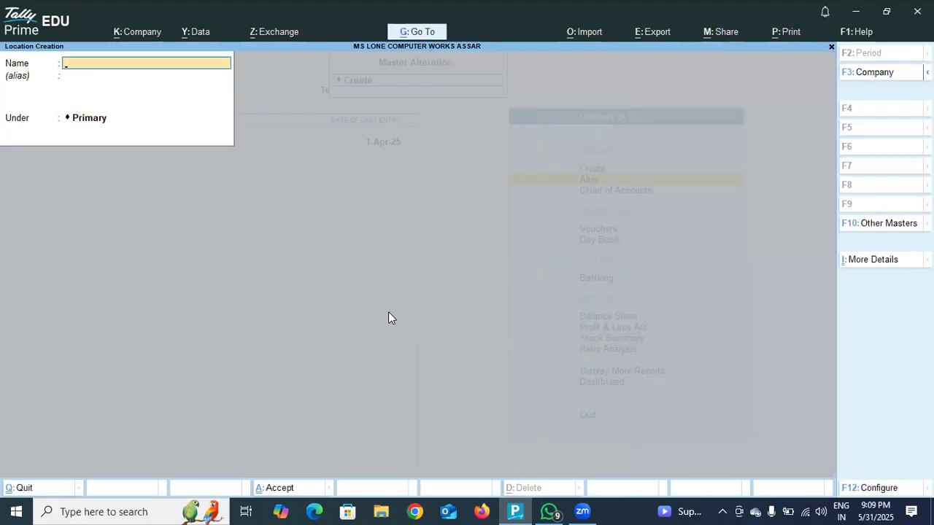
key("Escape")
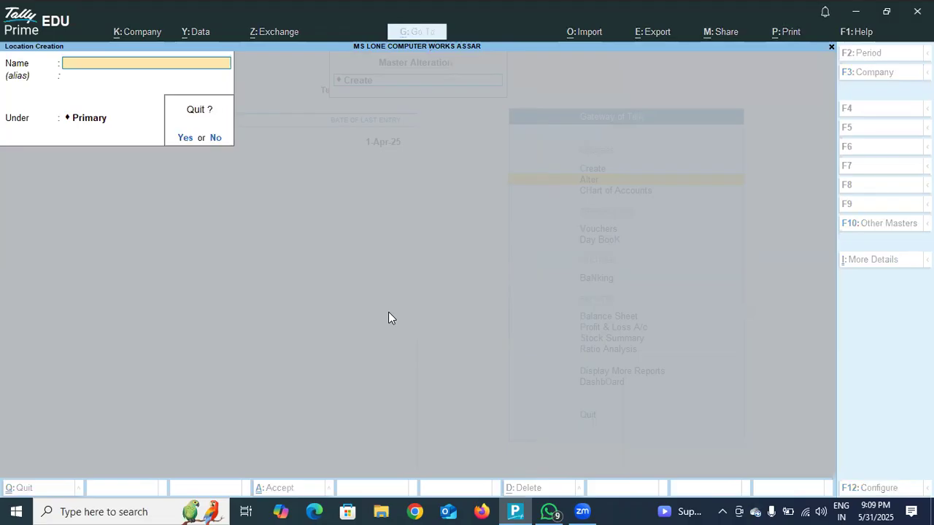
key("Return")
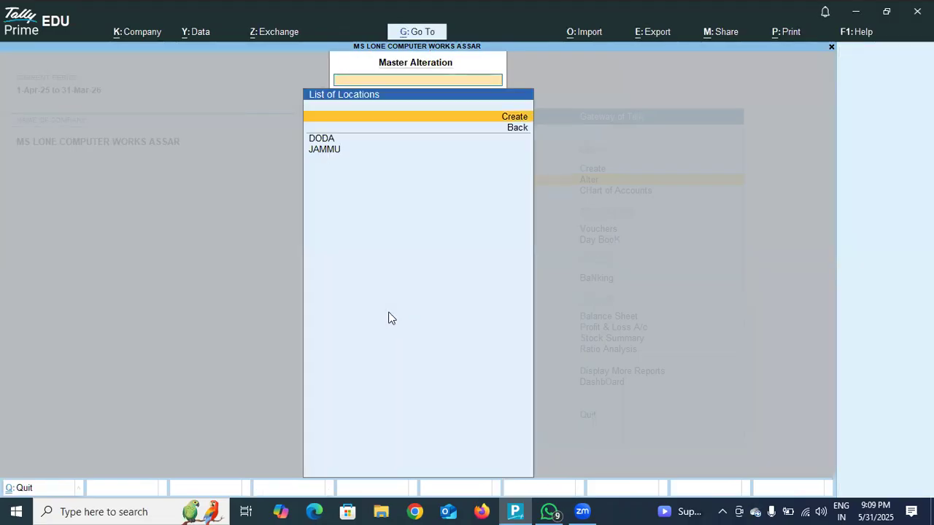
key("Escape")
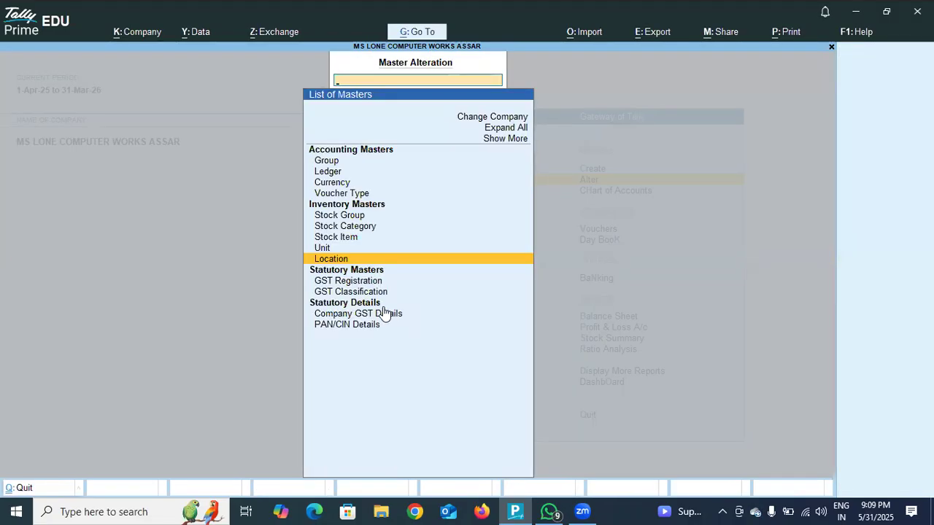
Start creating a new inventory unit from the Unit masters.
left_click(320, 249)
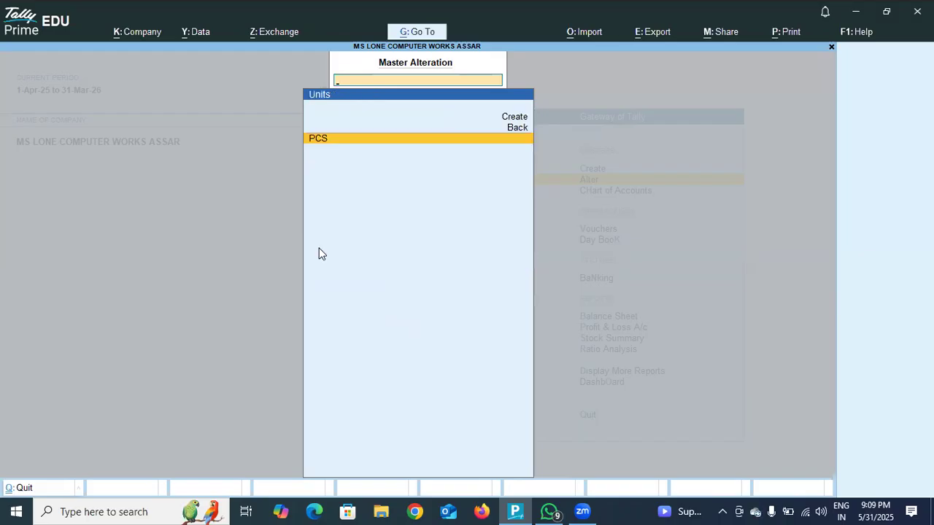
left_click(505, 118)
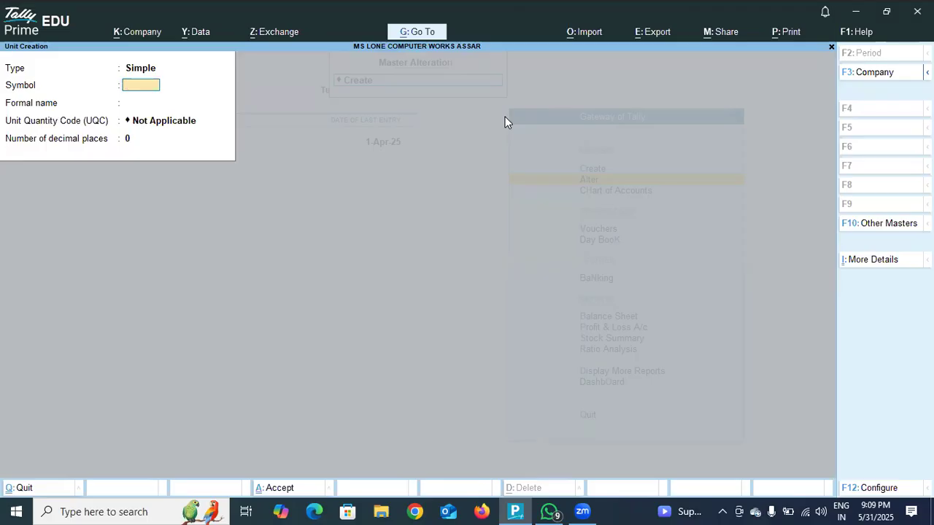
Try to give the new simple unit the symbol PCS.
type("PCS")
key("Return")
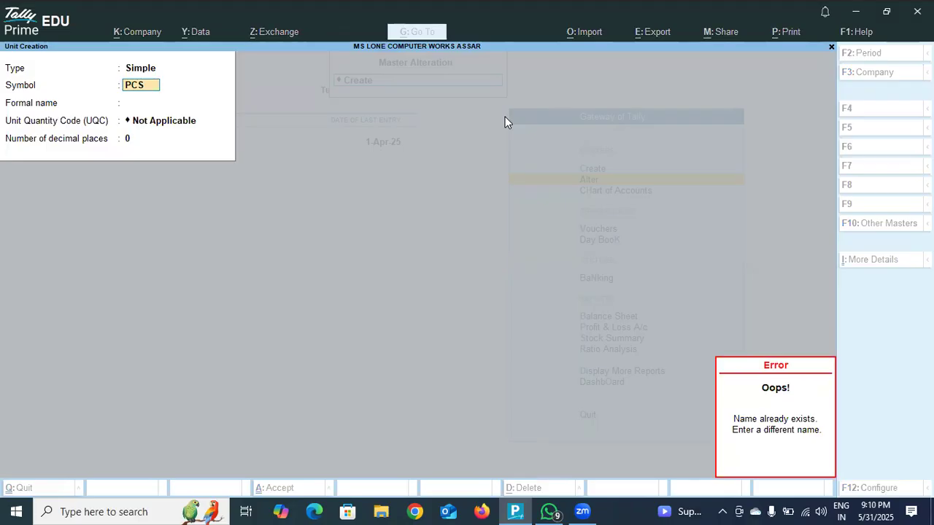
key("Escape")
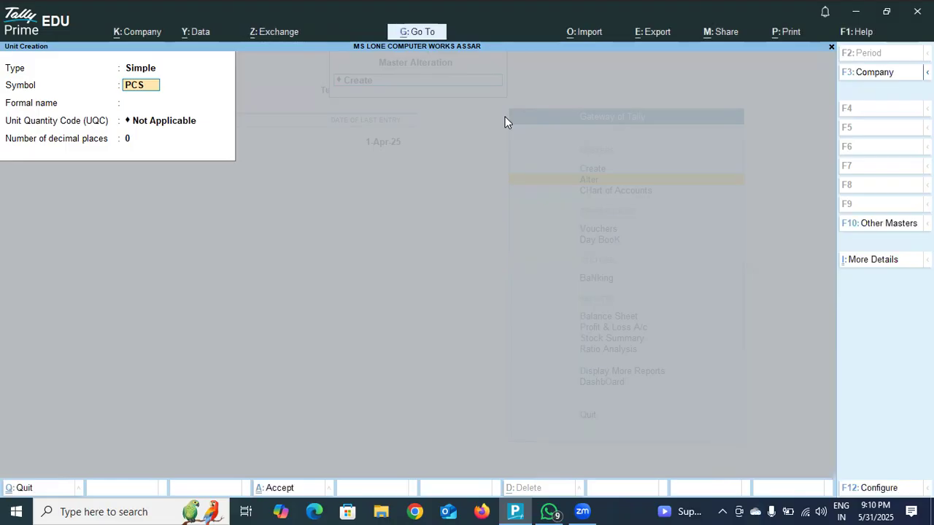
key("Up")
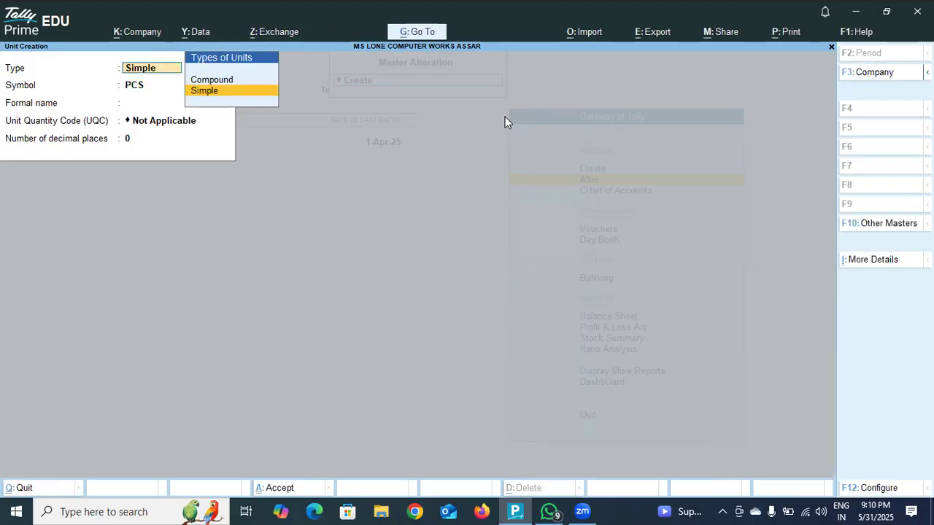
key("Return")
Save the simple unit with symbol NO'S, quantity code NOS-NUMBERS and 0 decimal places, and return to the list of masters.
type("NO")
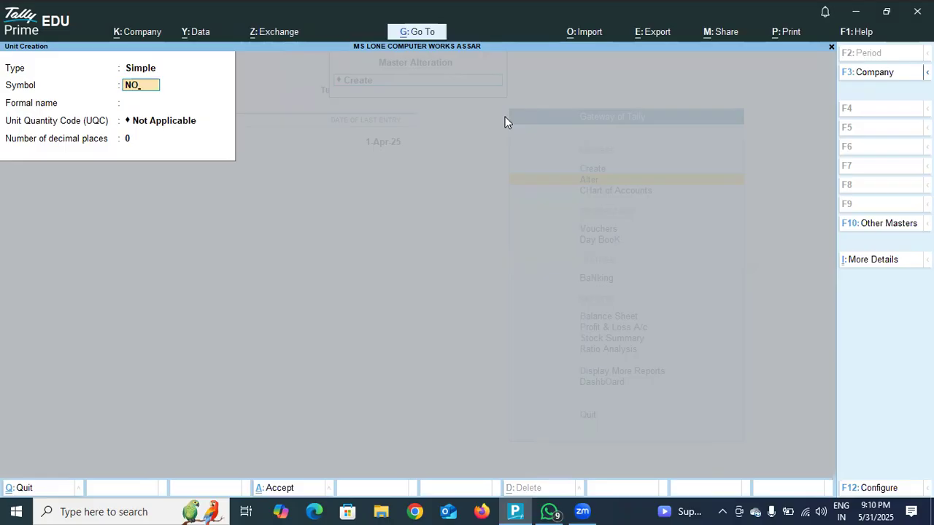
type("'S")
key("Return")
key("Return")
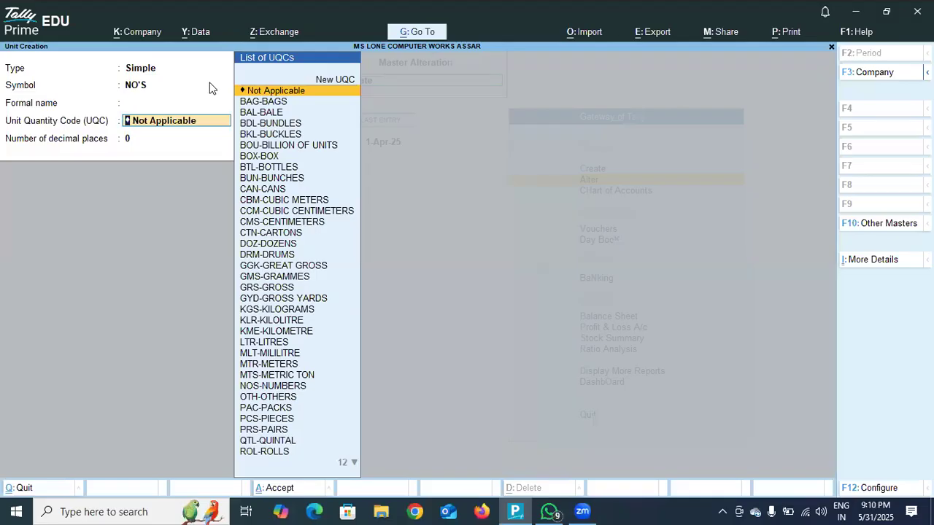
left_click(277, 391)
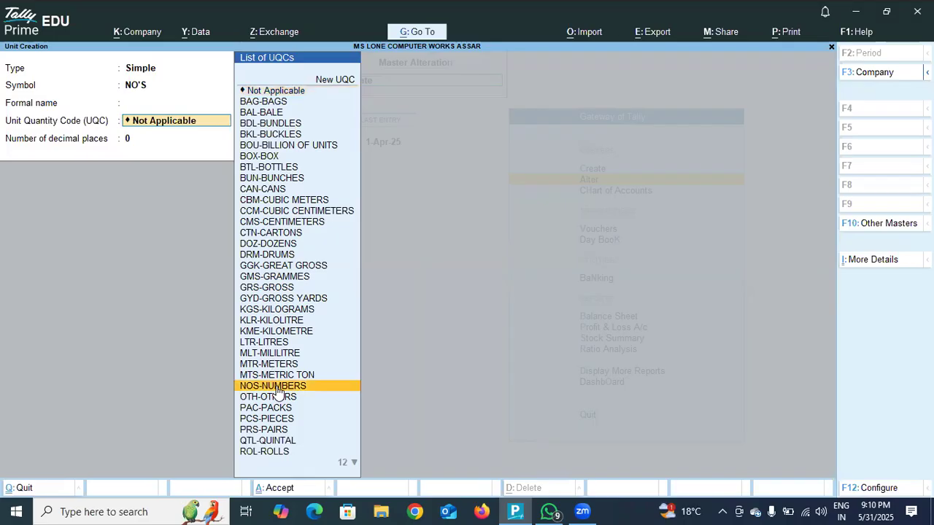
left_click(276, 391)
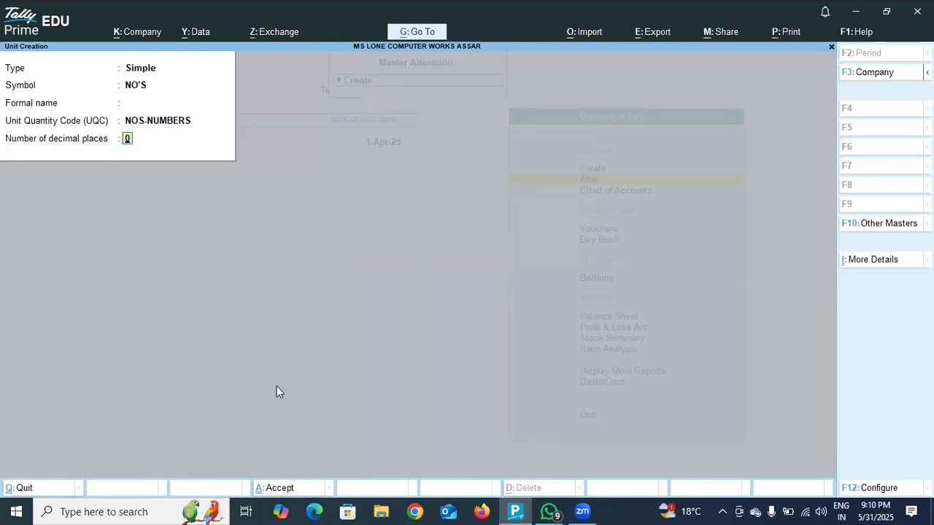
key("Return")
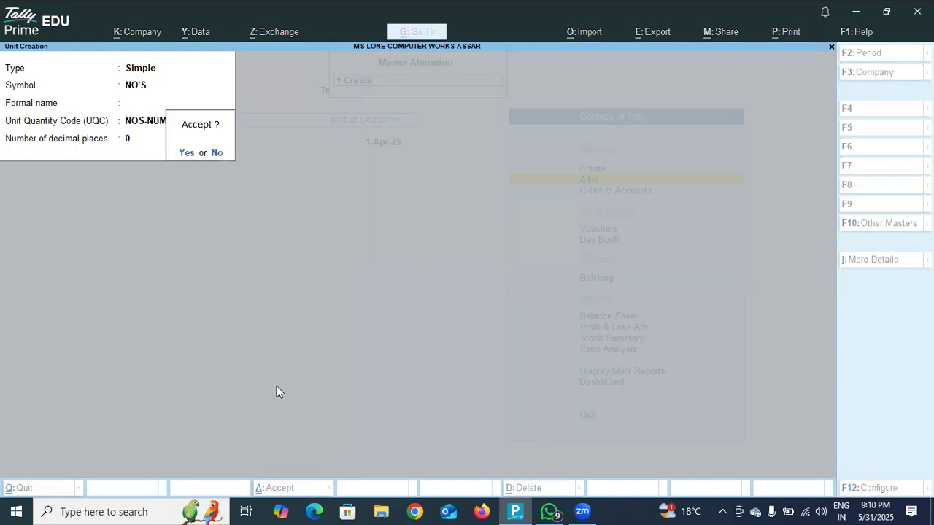
key("Return")
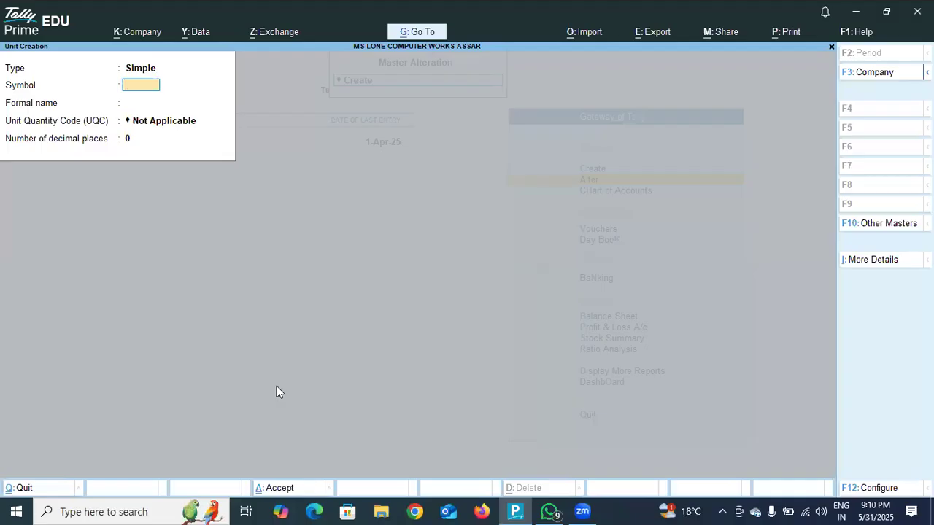
key("Escape")
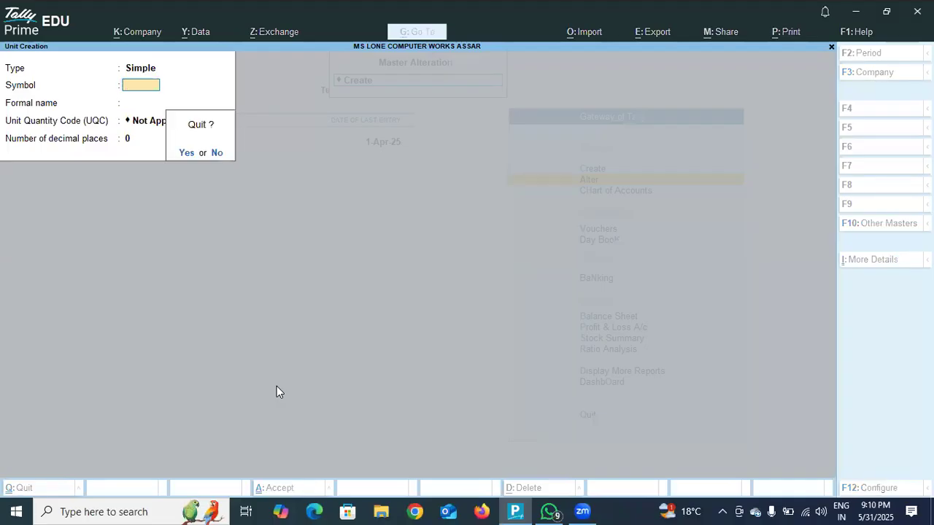
key("Return")
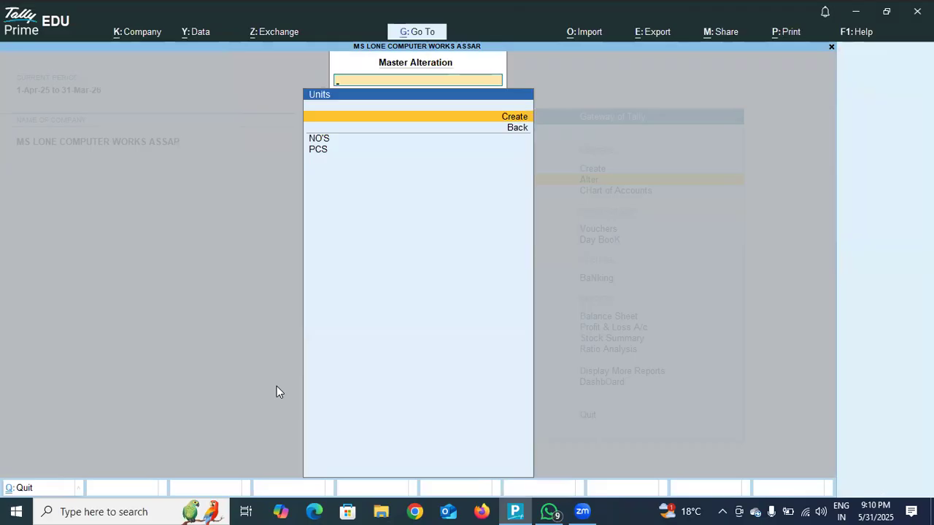
key("Escape")
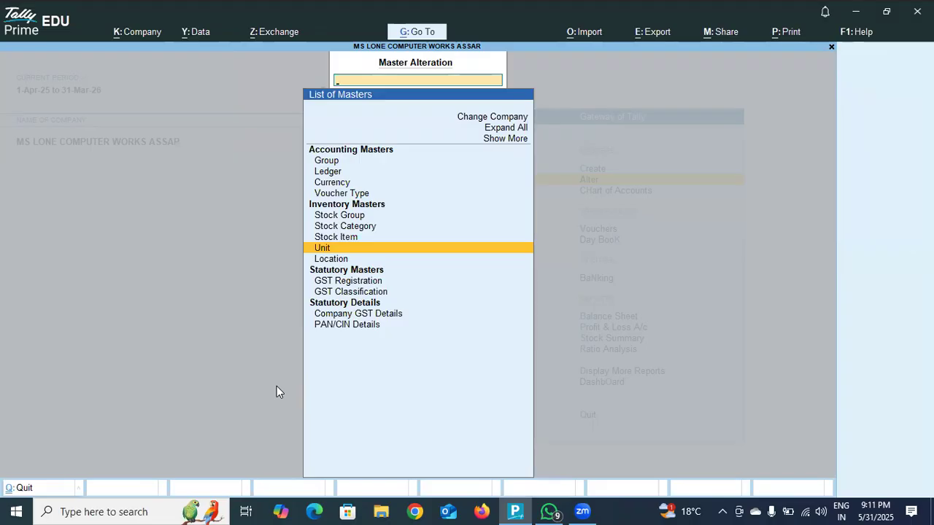
Start a new stock item named HP PRINTER, leaving its alias empty.
left_click(357, 238)
left_click(357, 237)
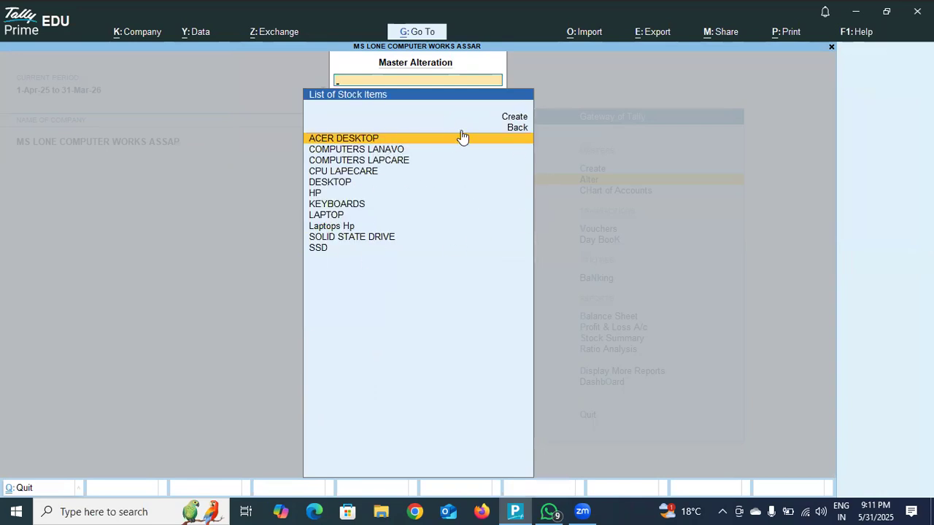
left_click(508, 121)
left_click(508, 122)
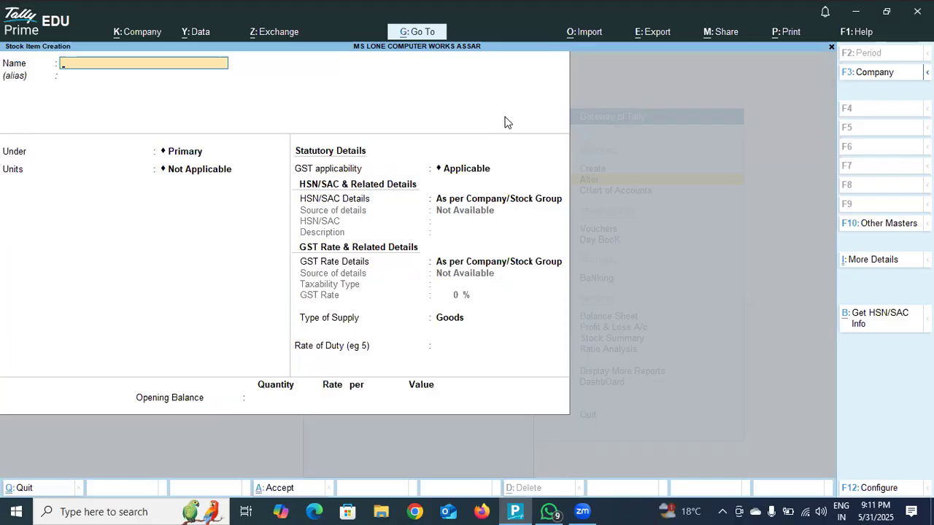
type("HP PRINTER")
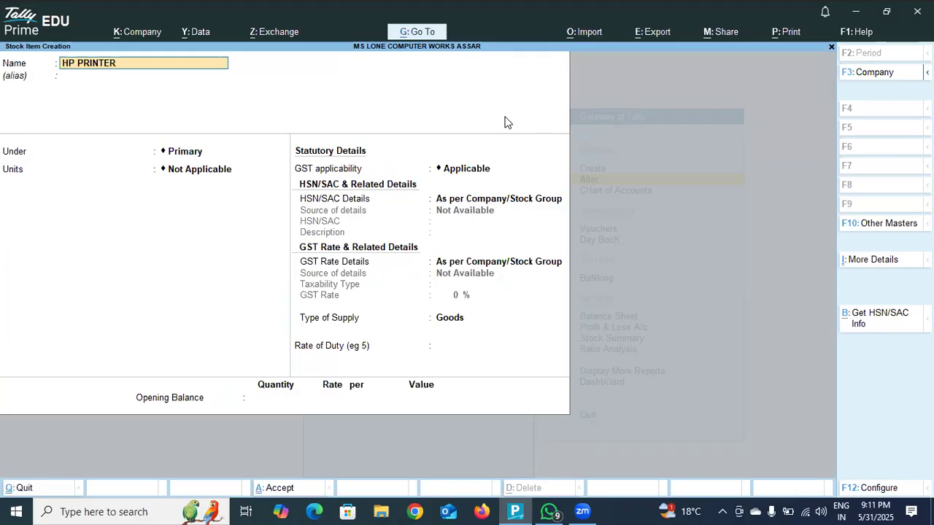
key("Return")
key("Return")
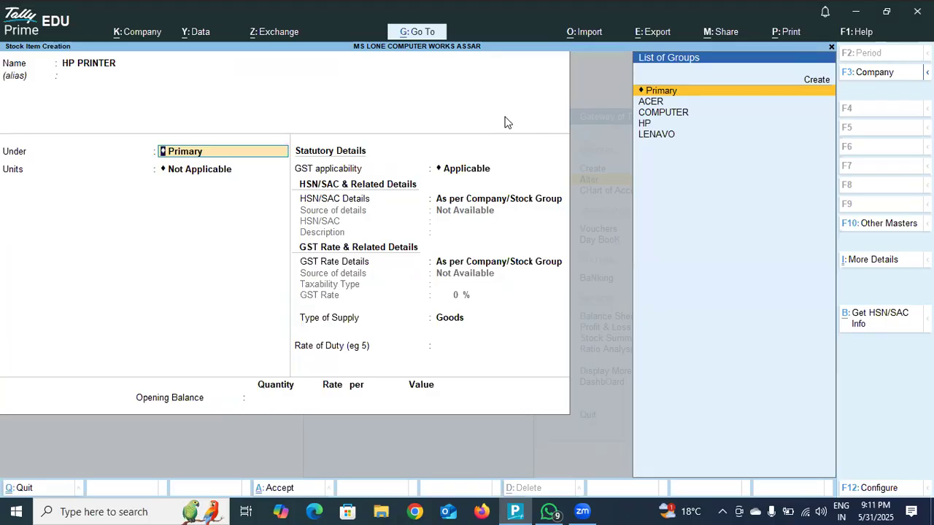
Place the HP PRINTER item under the COMPUTER stock group and set its unit to PCS.
key("Down")
key("Down")
key("Return")
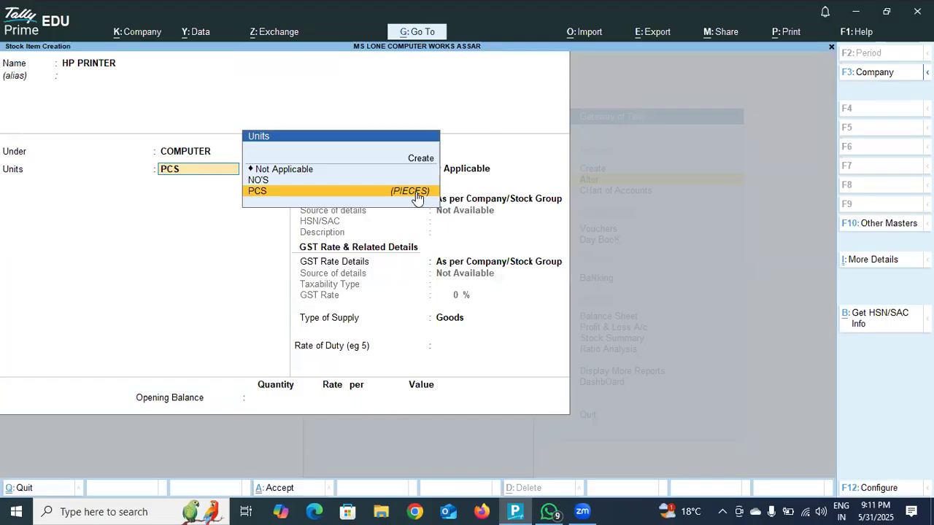
left_click(281, 193)
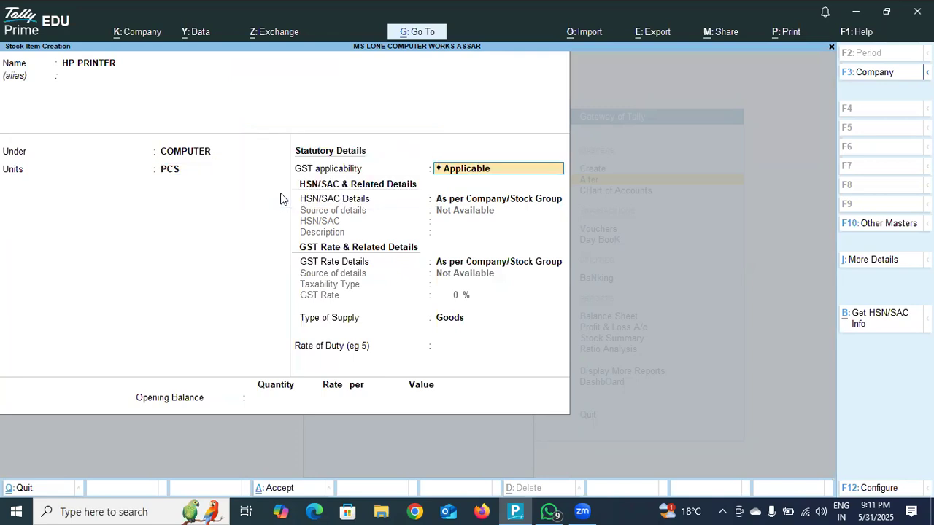
Open the stock item configuration and set both Show more configurations and Show all configurations to Yes.
key("F12")
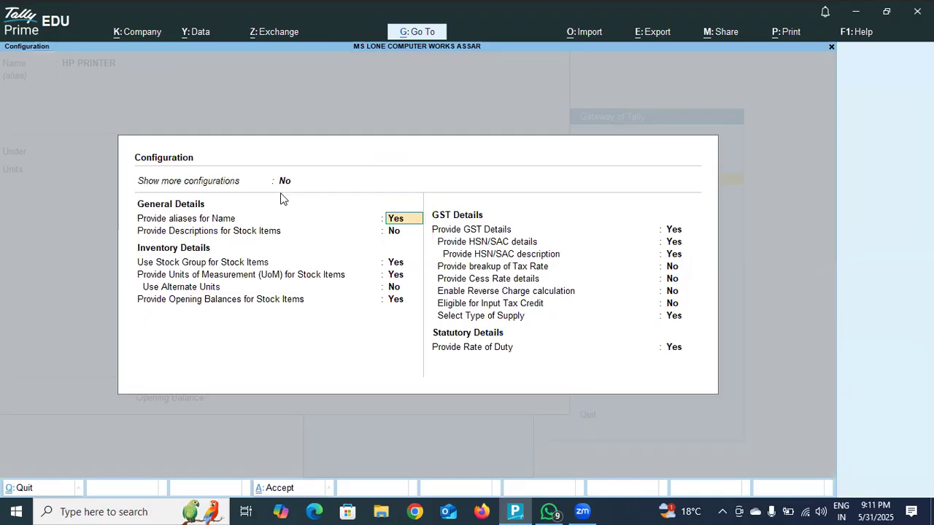
key("Up")
type("Y")
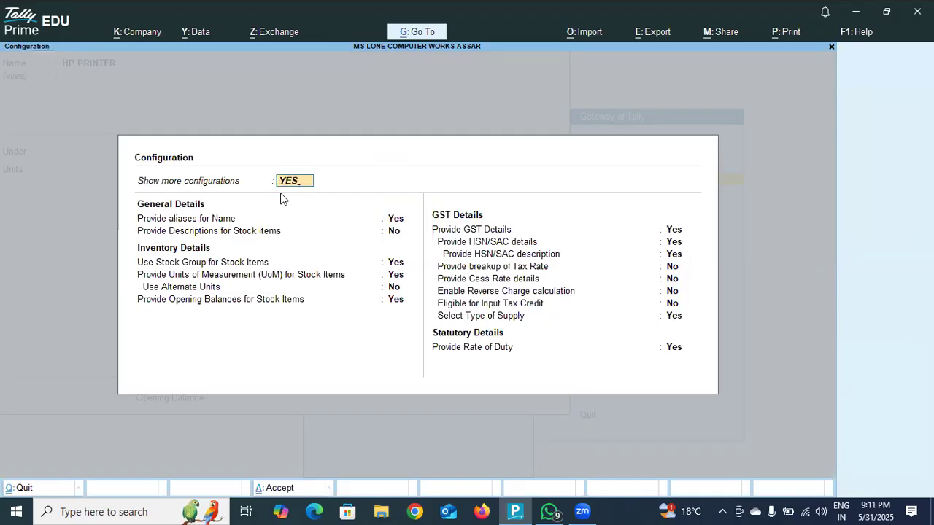
key("Return")
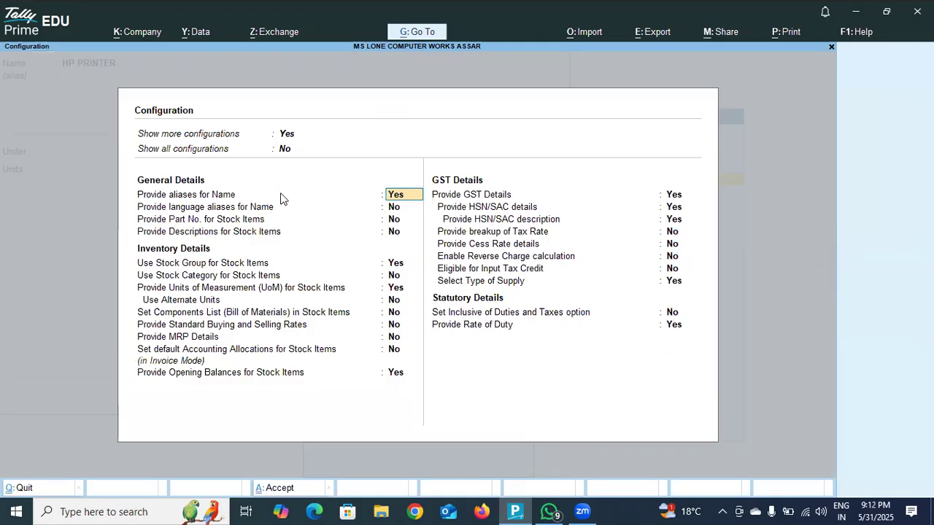
key("Up")
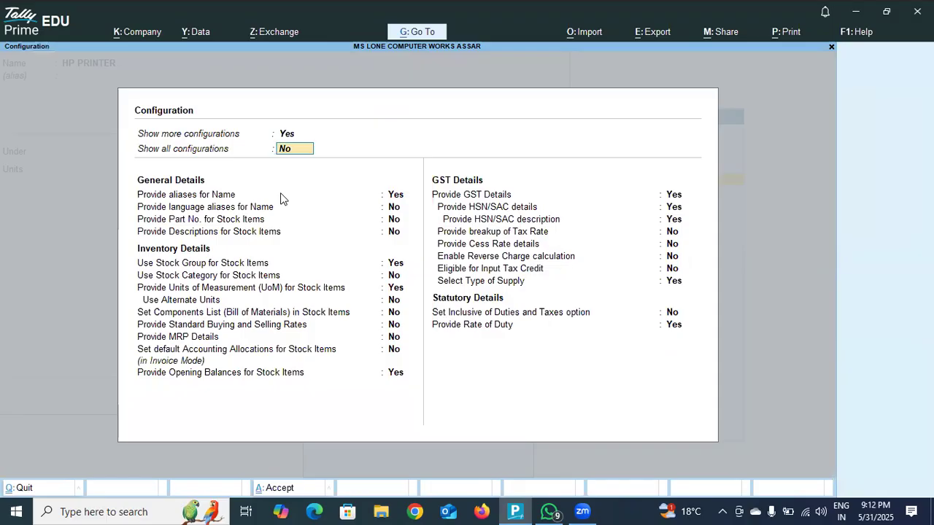
type("YES")
key("Return")
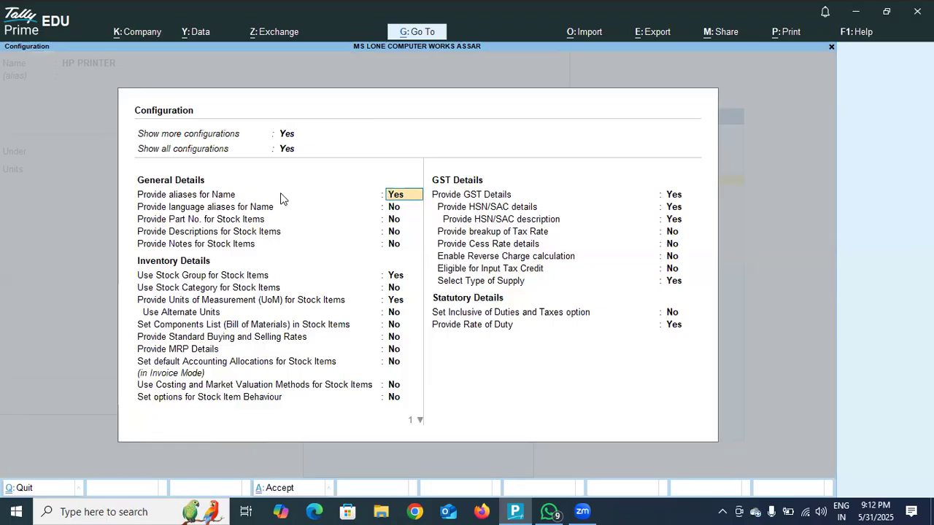
Set Use Stock Category for Stock Items to Yes, keeping the general details and stock group options unchanged.
key("Return")
key("Return")
key("Return")
key("Return")
key("Return")
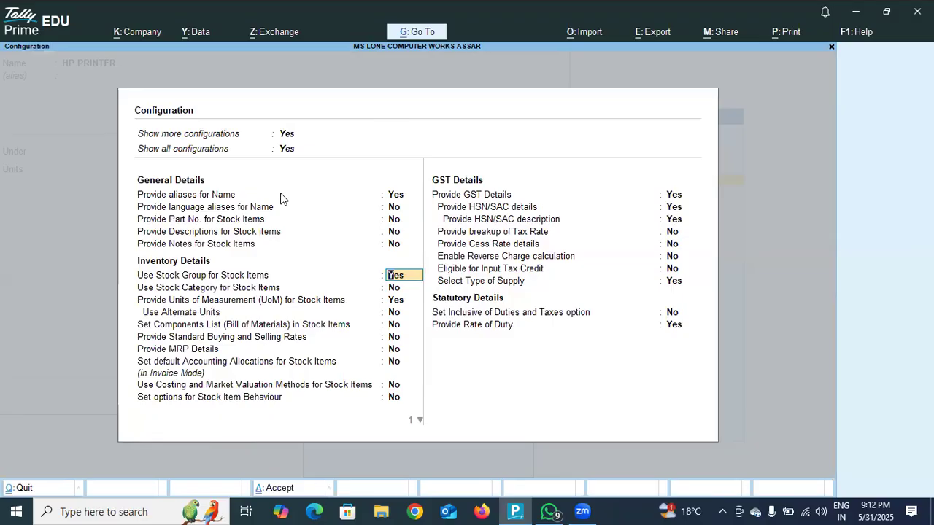
key("Return")
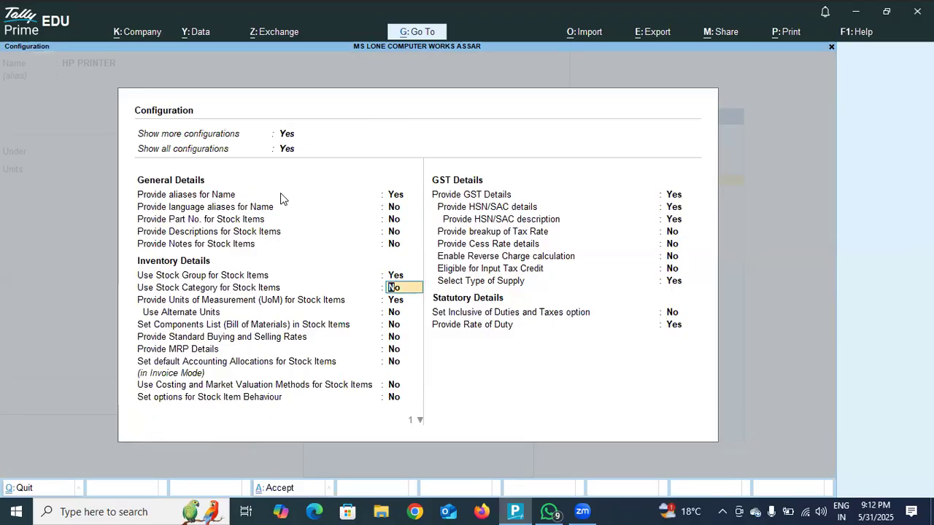
type("yes")
key("Return")
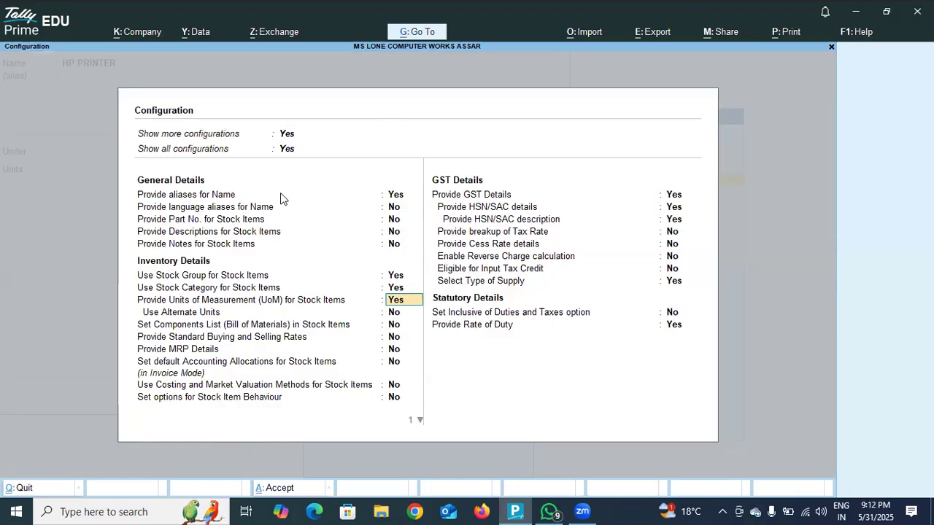
Go through the remaining inventory, GST and statutory options without changing them and accept the stock item configuration.
key("Return")
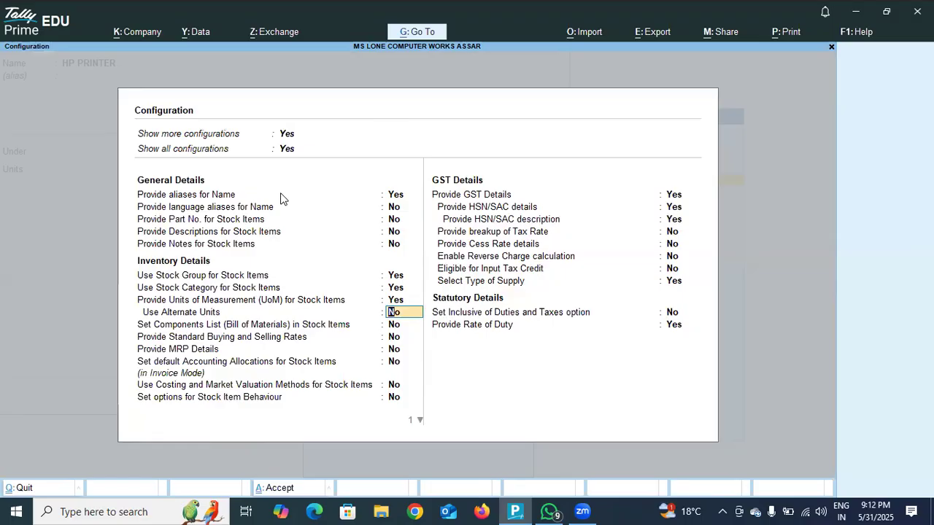
key("Return")
key("Return")
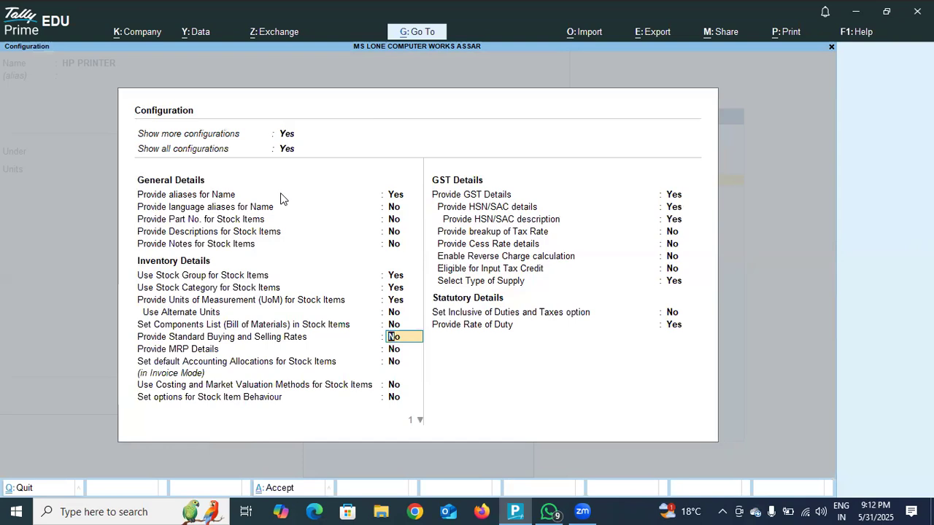
key("Return")
key("Return")
key("Return")
key("Return")
key("Return")
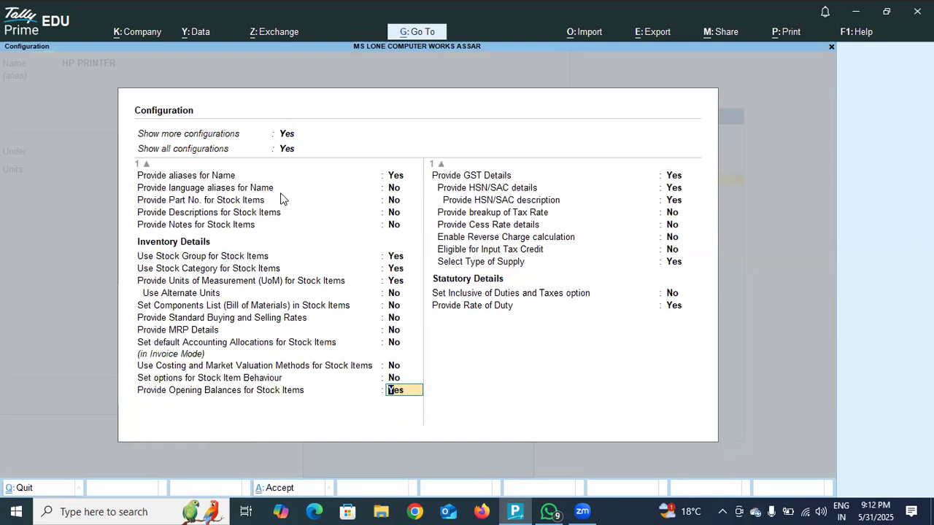
key("Return")
key("Return")
key("Return")
key("Return")
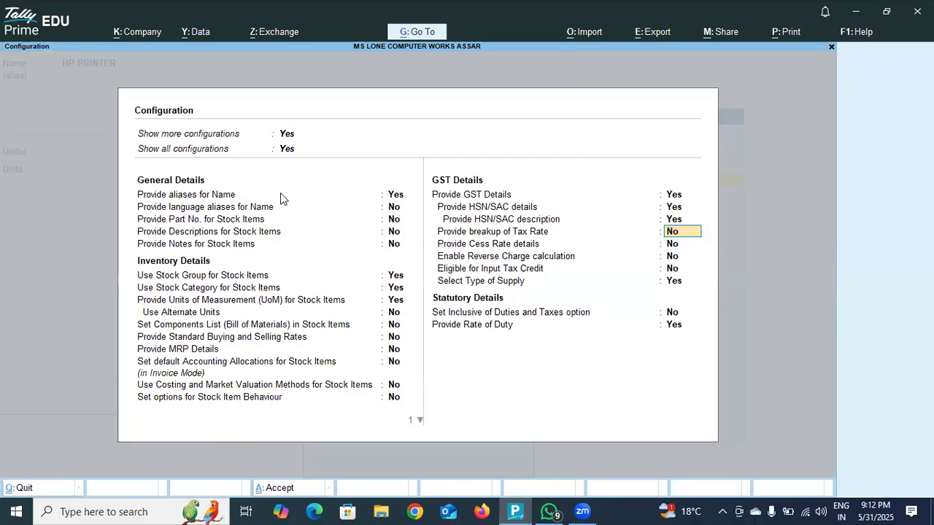
key("Down")
key("Down")
key("Down")
key("Down")
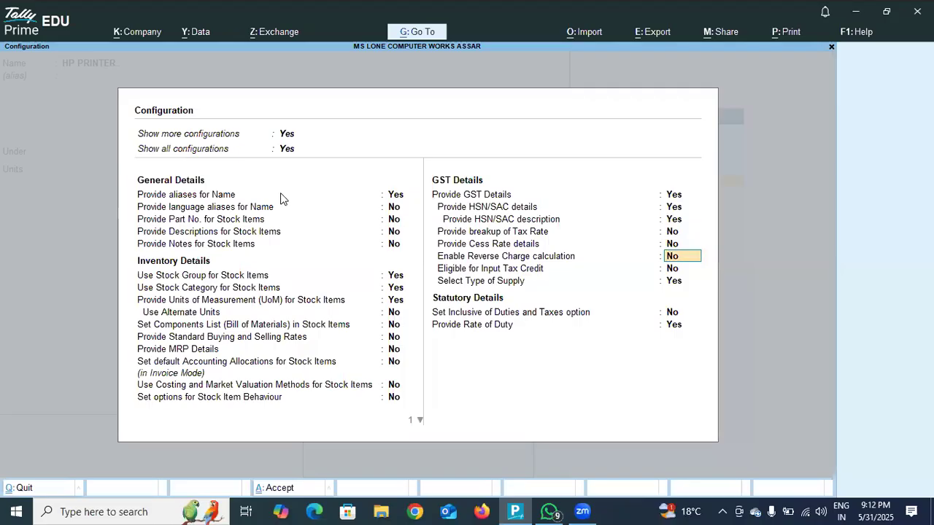
key("Down")
key("Down")
key("Return")
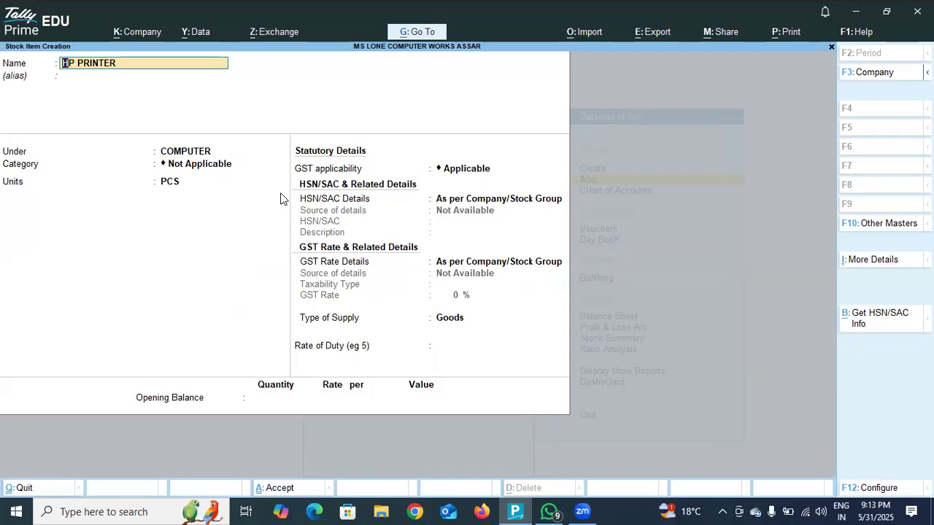
Keep the item under COMPUTER and create a stock category OUTPUT DEVICE under Primary for it, without an alias.
key("Return")
key("Return")
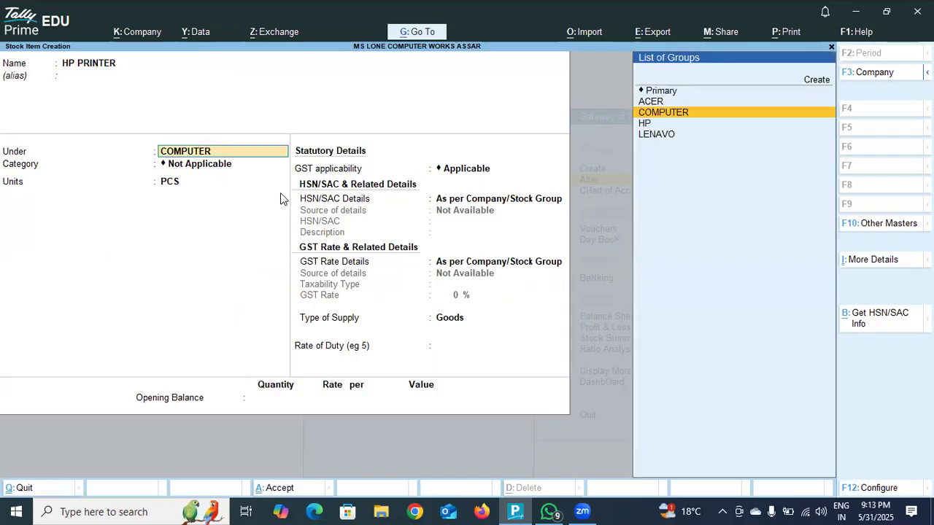
key("Return")
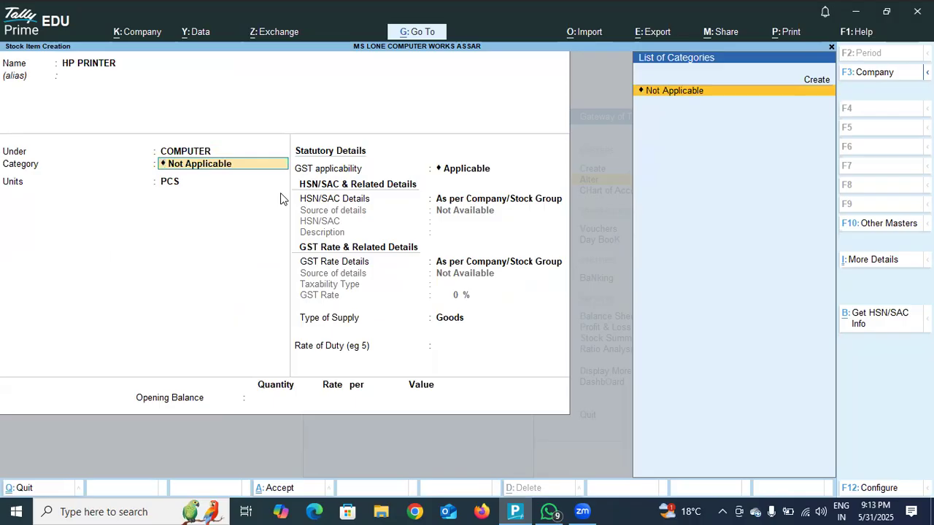
left_click(816, 80)
left_click(817, 80)
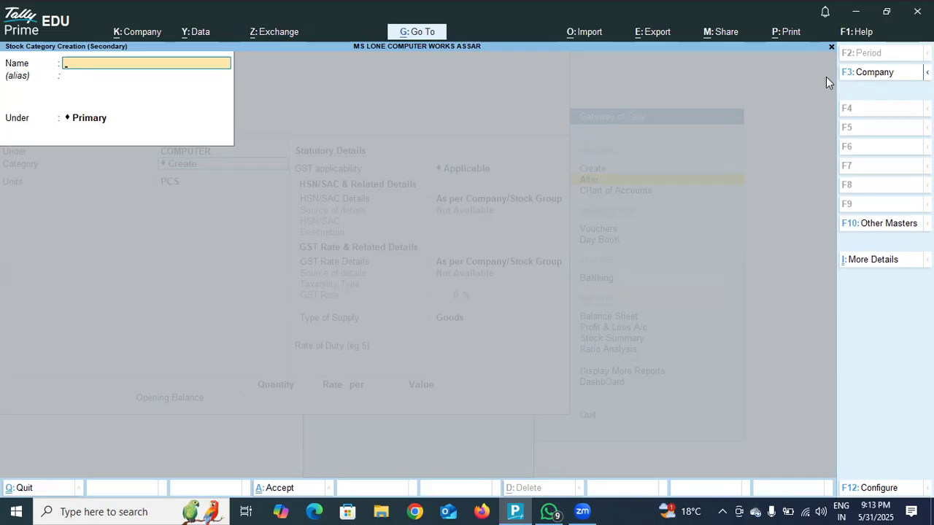
type("OUTPUT DEVICE")
key("Return")
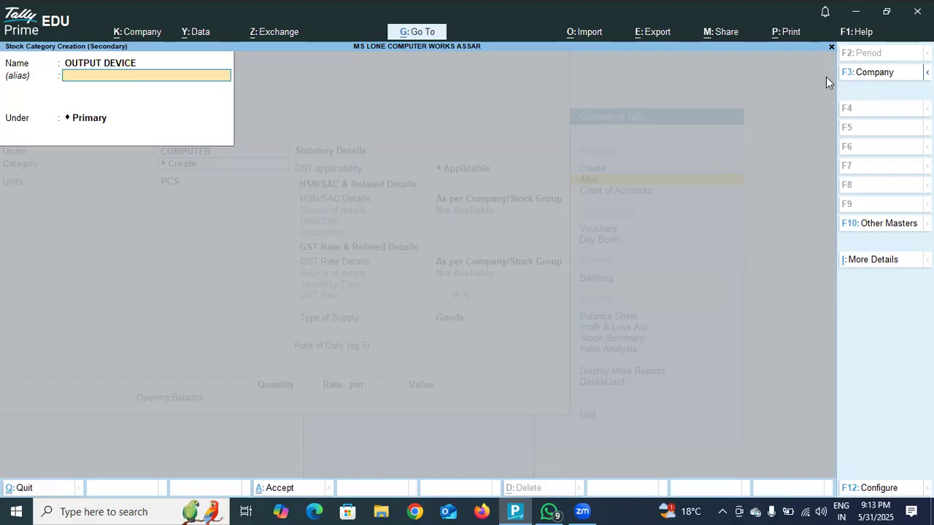
key("Return")
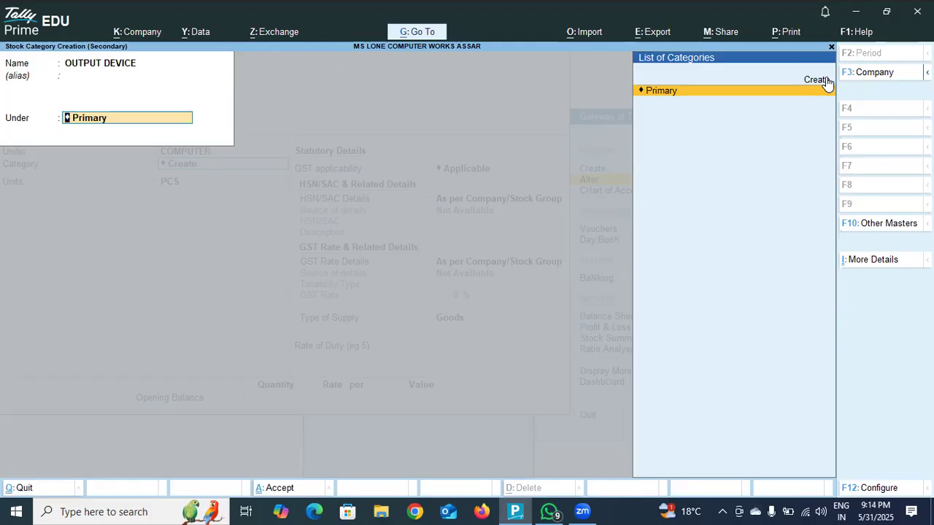
key("Return")
key("Return")
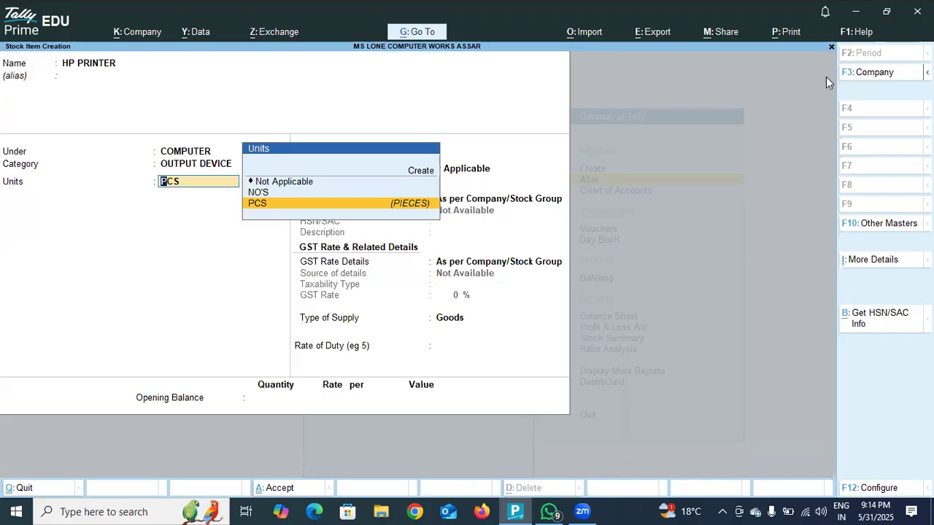
Confirm PCS as the item's unit and return to the selection of its parent stock group.
key("Up")
key("Up")
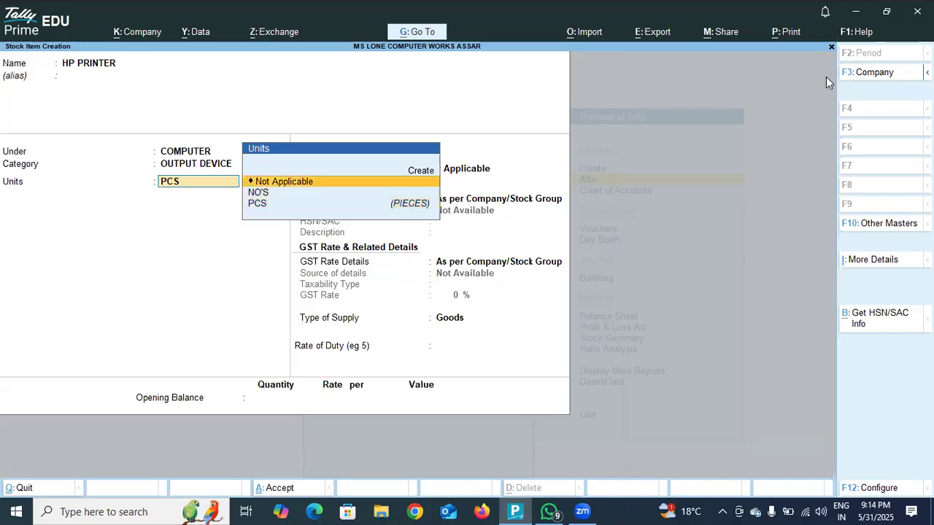
key("Down")
key("Down")
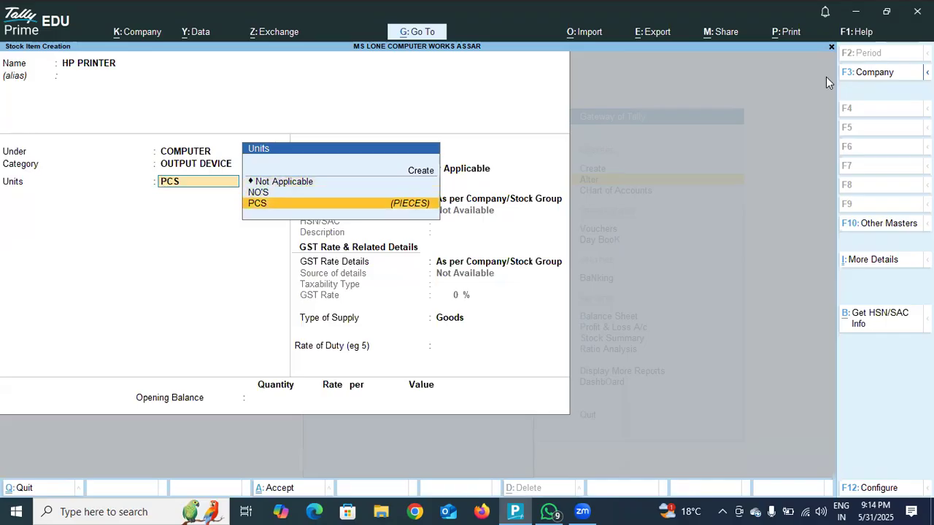
key("Return")
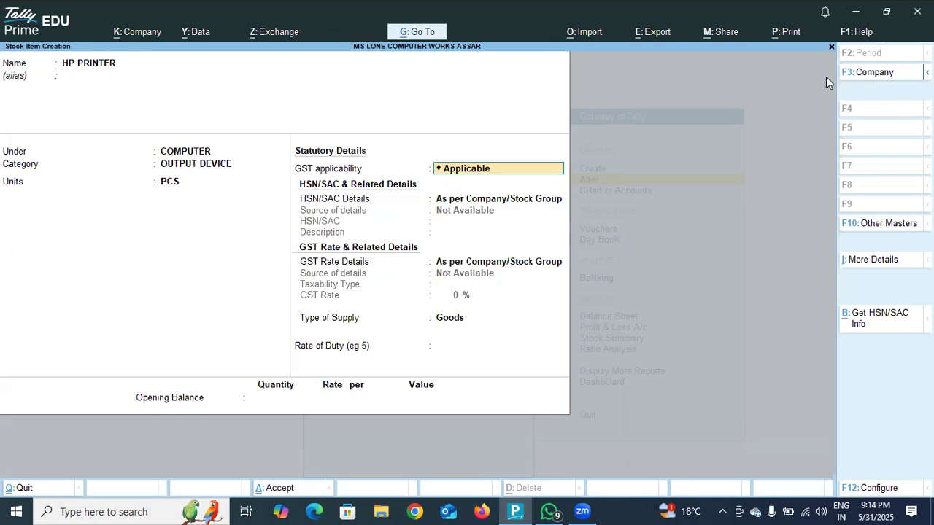
key("BackSpace")
key("BackSpace")
key("BackSpace")
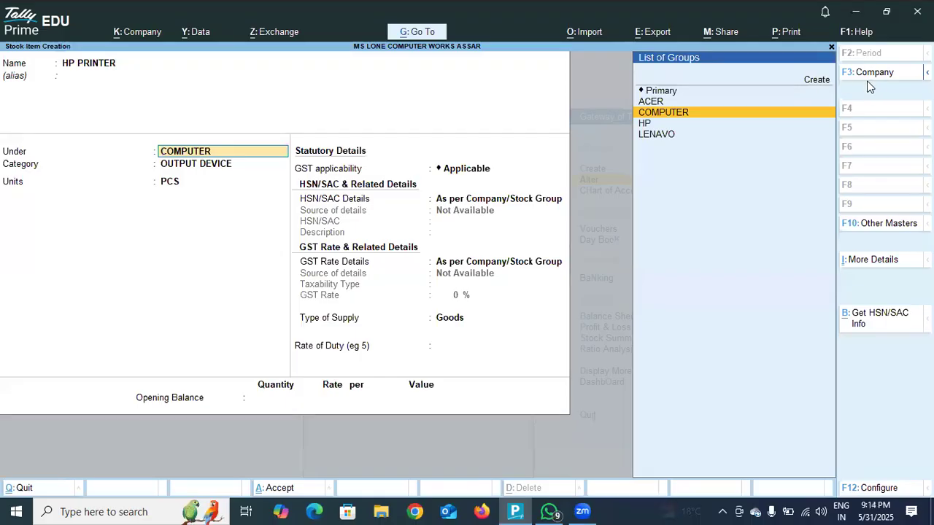
left_click(816, 80)
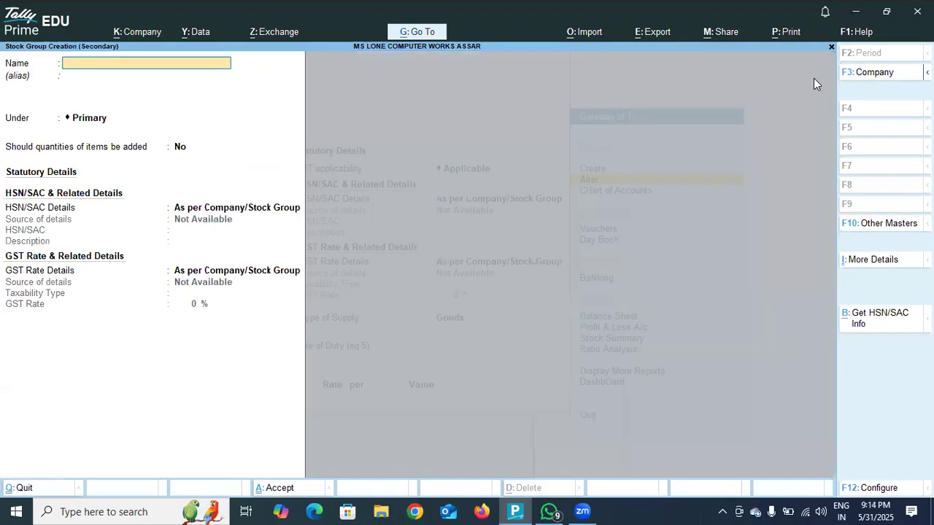
type("HARDWARE")
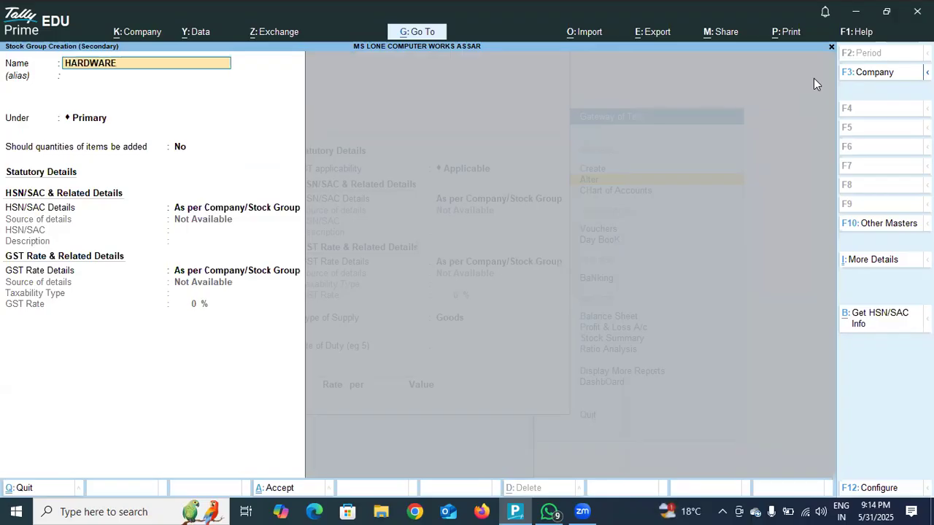
key("Return")
key("Return")
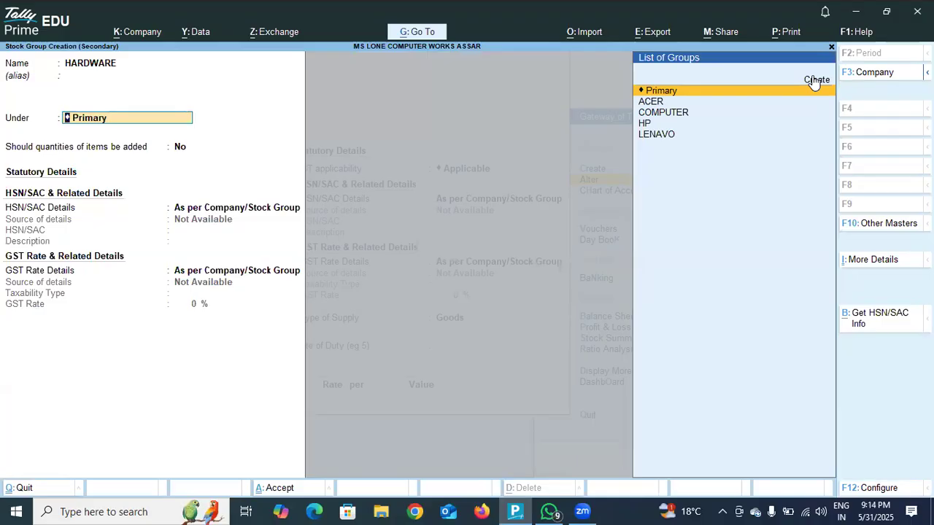
key("shift+Tab")
key("shift+Tab")
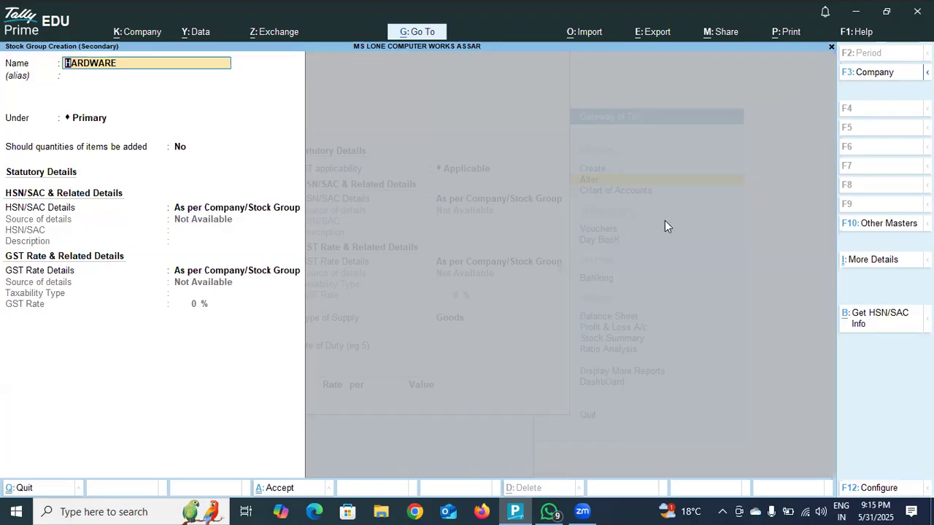
key("BackSpace")
key("Escape")
key("y")
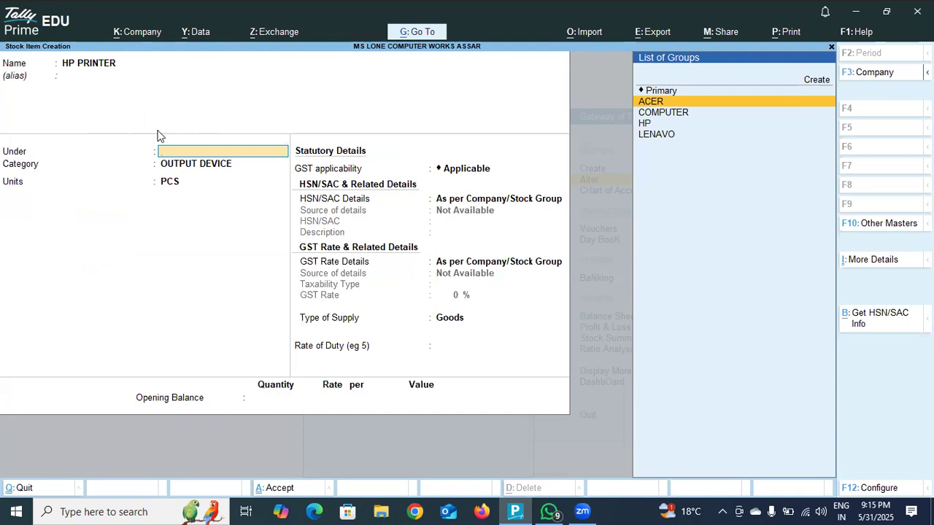
Start a stock group HARDWARE without an alias and begin creating a new parent group for it.
left_click(808, 82)
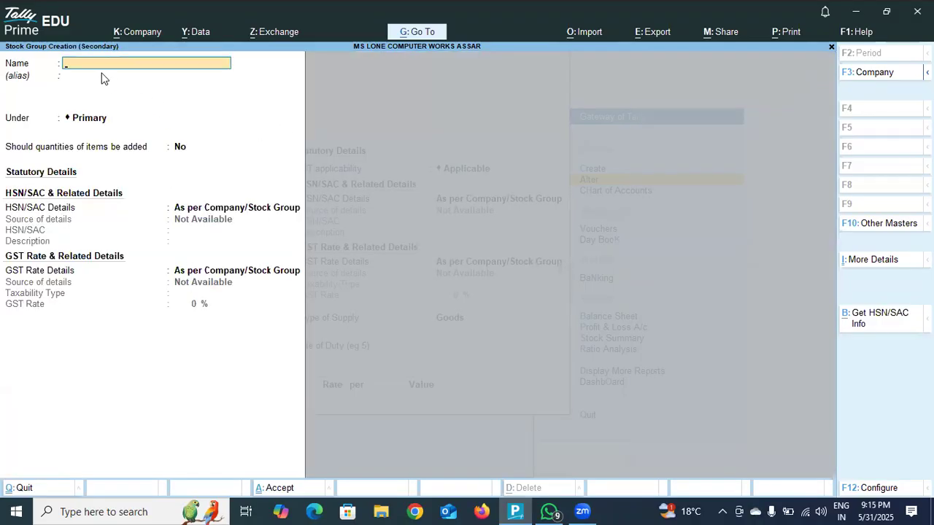
type("HARDWARE")
key("Return")
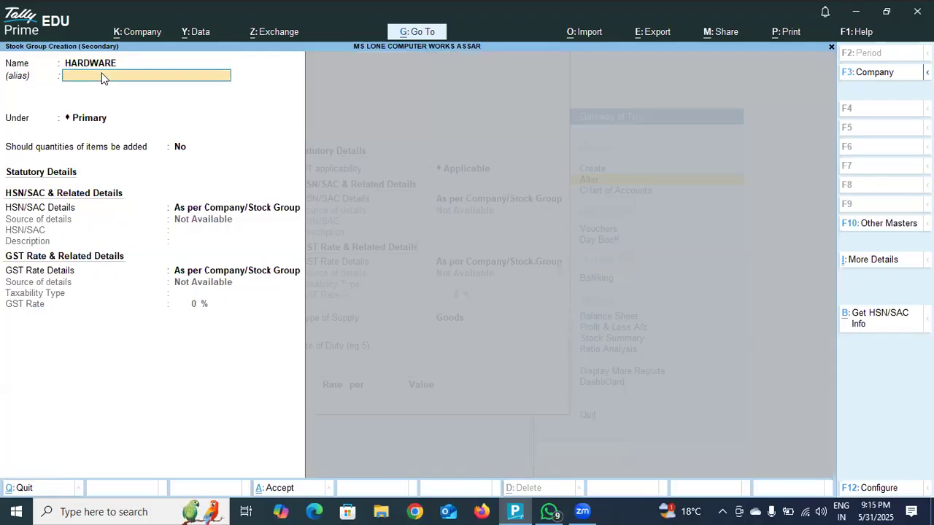
key("Return")
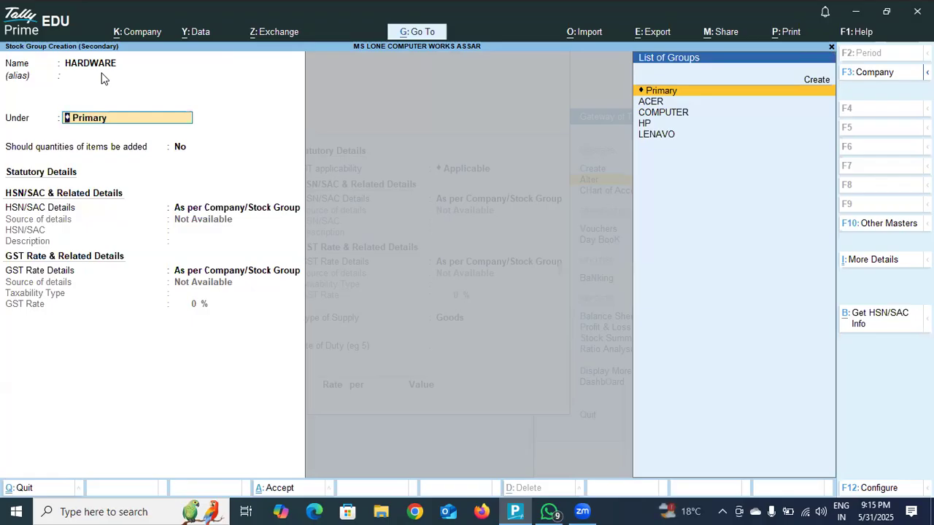
type("O")
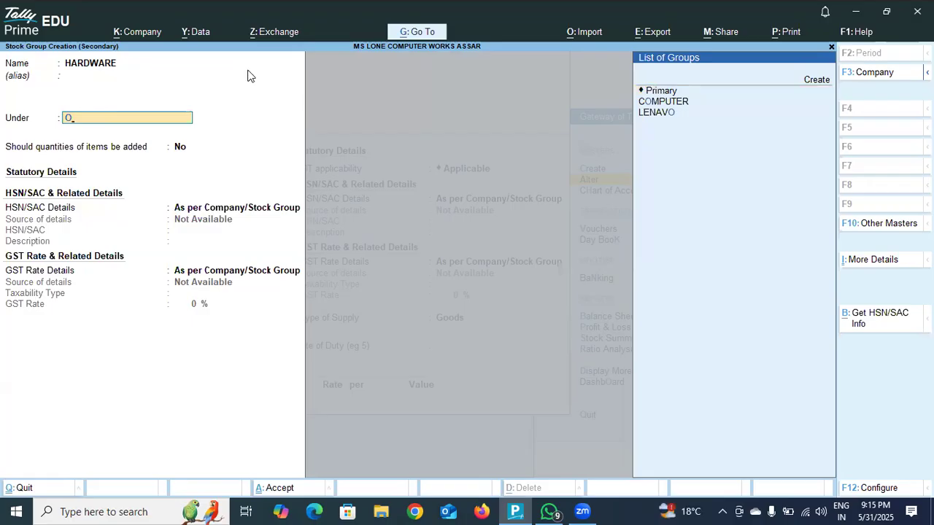
left_click(817, 82)
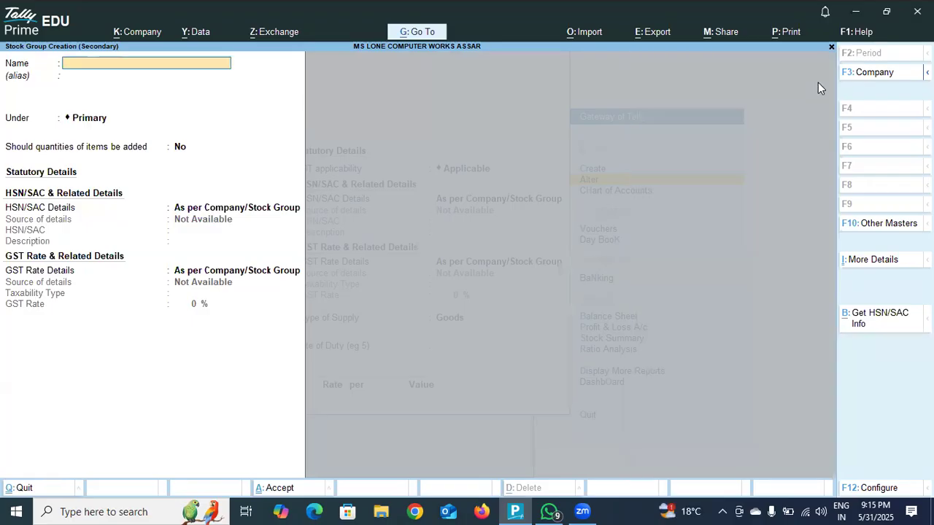
Name the parent stock group HARDWARE, leave its alias empty and begin creating another group above it.
type("OU")
key("BackSpace")
key("BackSpace")
key("BackSpace")
key("BackSpace")
key("BackSpace")
type("HARDWARE")
key("Return")
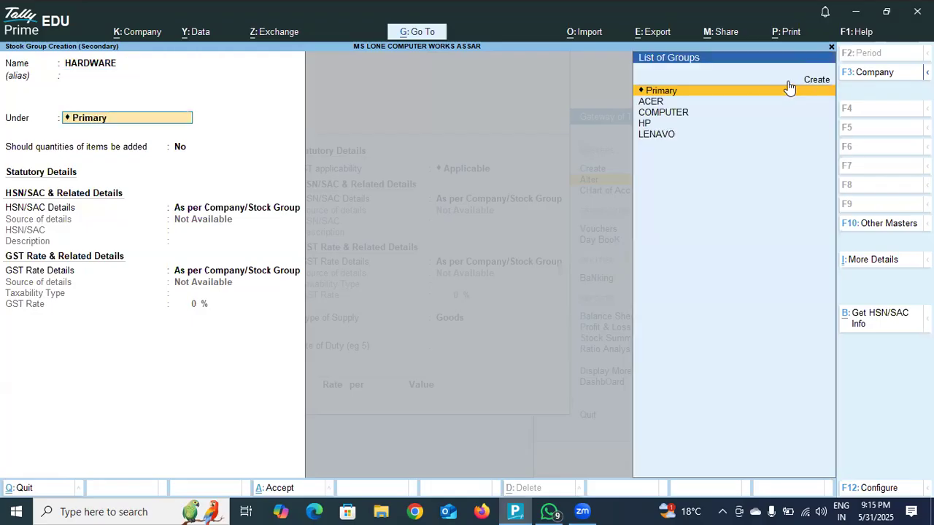
left_click(811, 79)
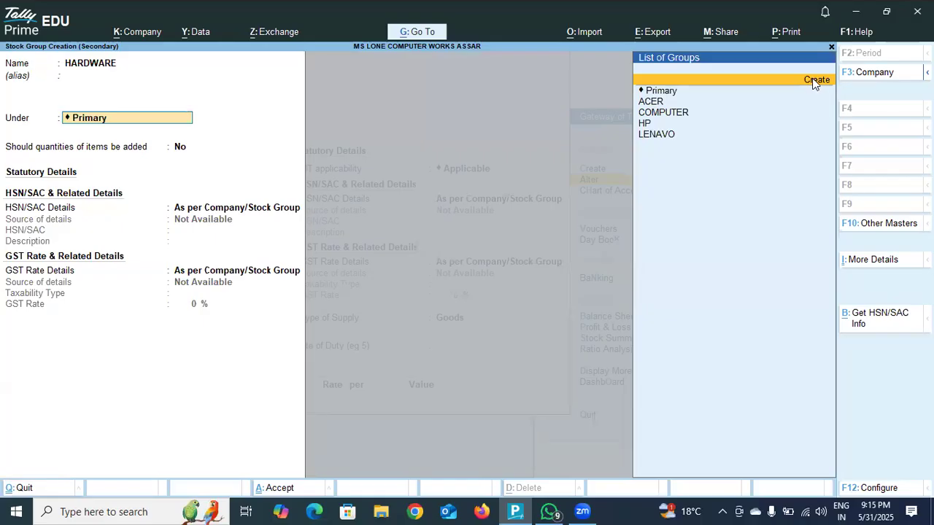
left_click(812, 79)
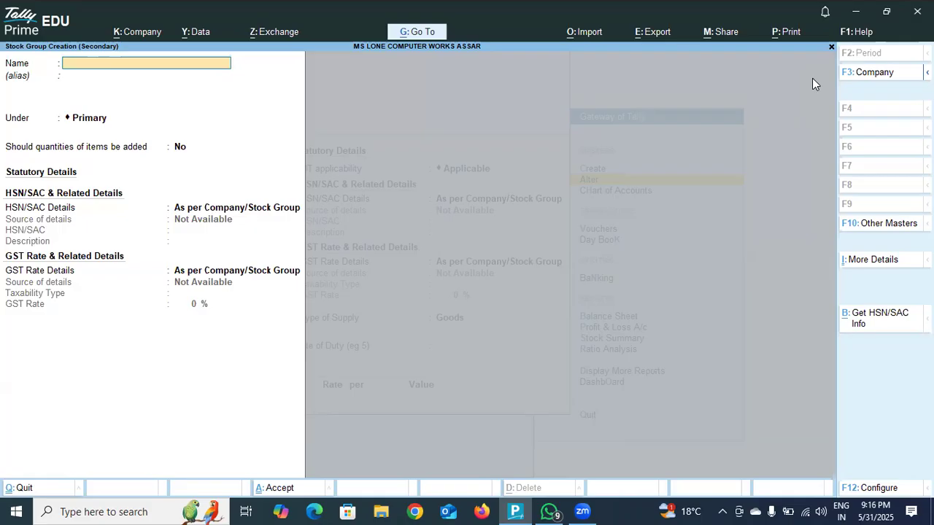
Create stock group HARDWARE under Primary without an alias, keeping HSN/SAC and GST rate details as per company/stock group.
type("G")
type("ARDWARE")
key("Return")
key("Return")
key("Return")
key("Return")
key("Return")
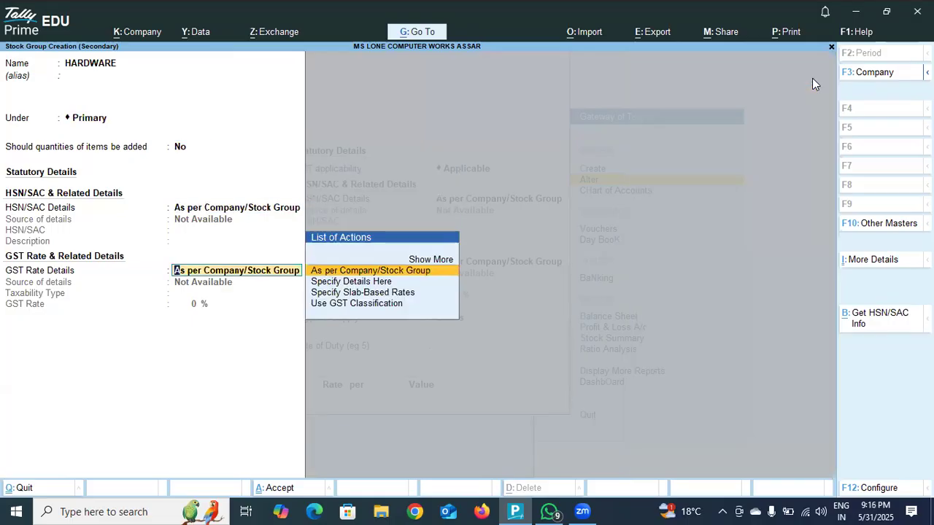
key("Return")
key("Return")
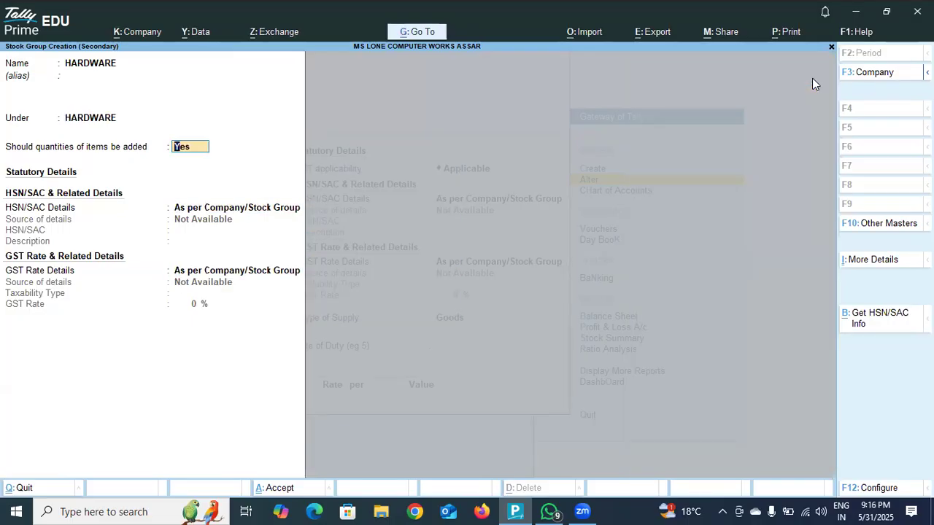
Try to save the second-level group HARDWARE under HARDWARE, with item quantities added and statutory details as per company/stock group.
key("Return")
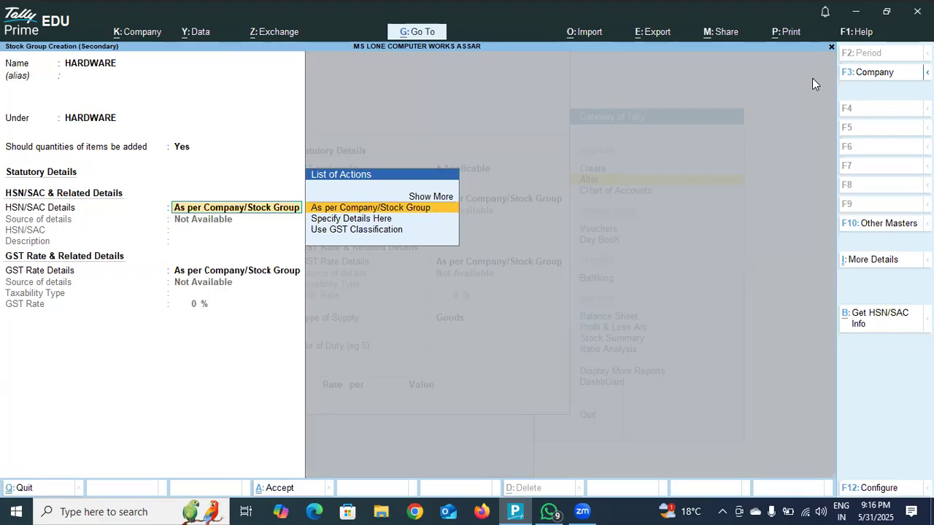
key("Return")
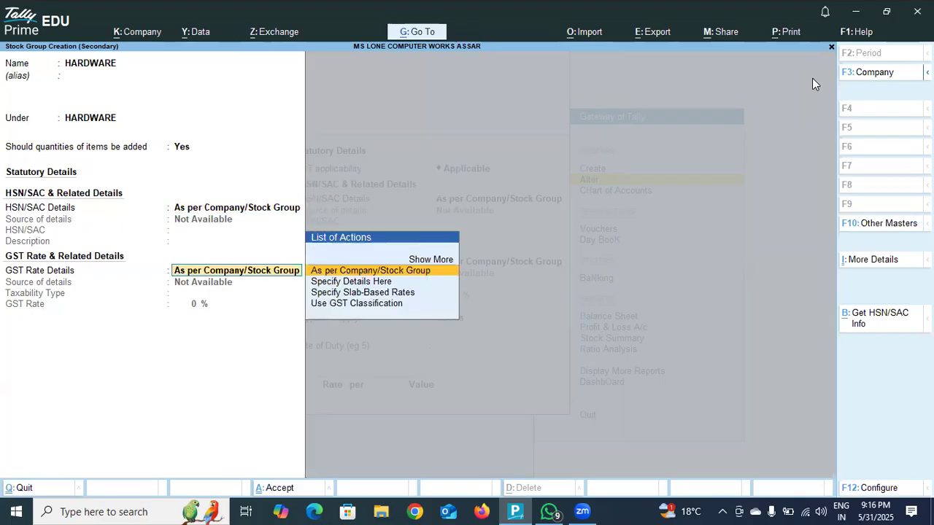
key("Return")
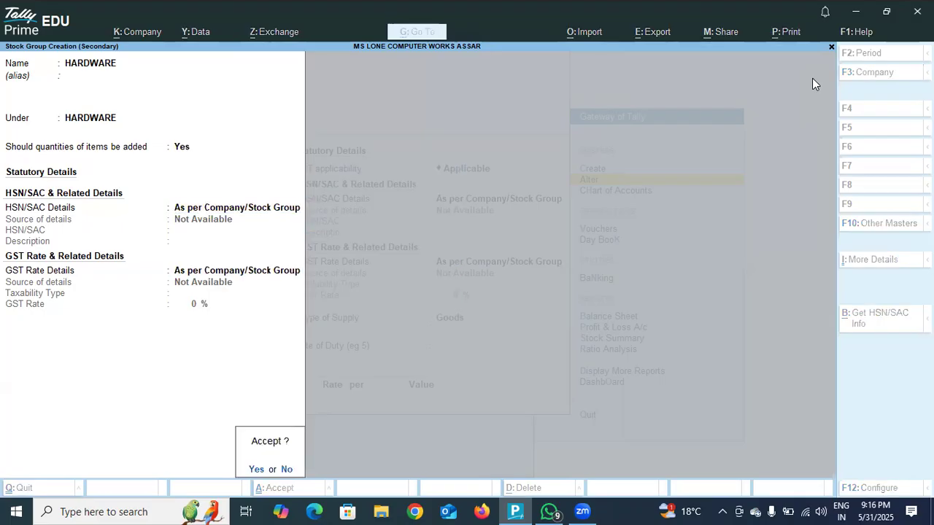
key("Return")
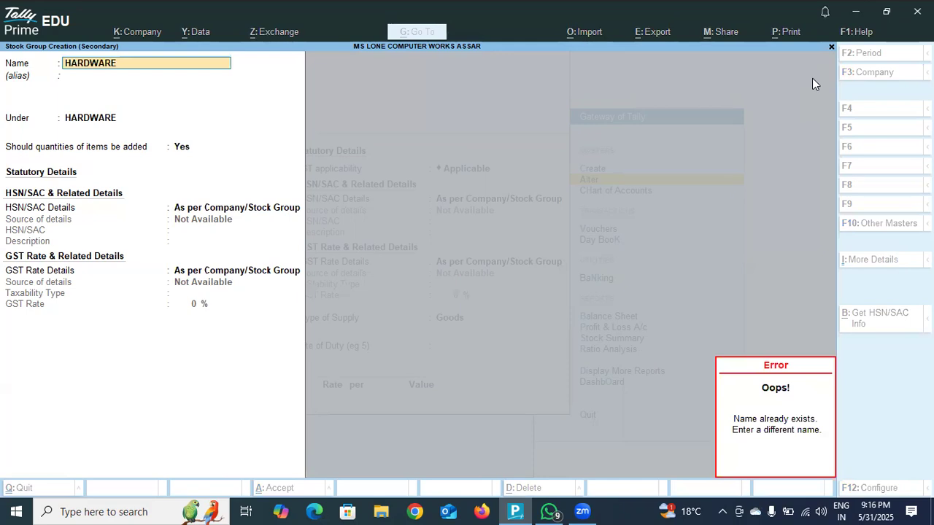
key("Return")
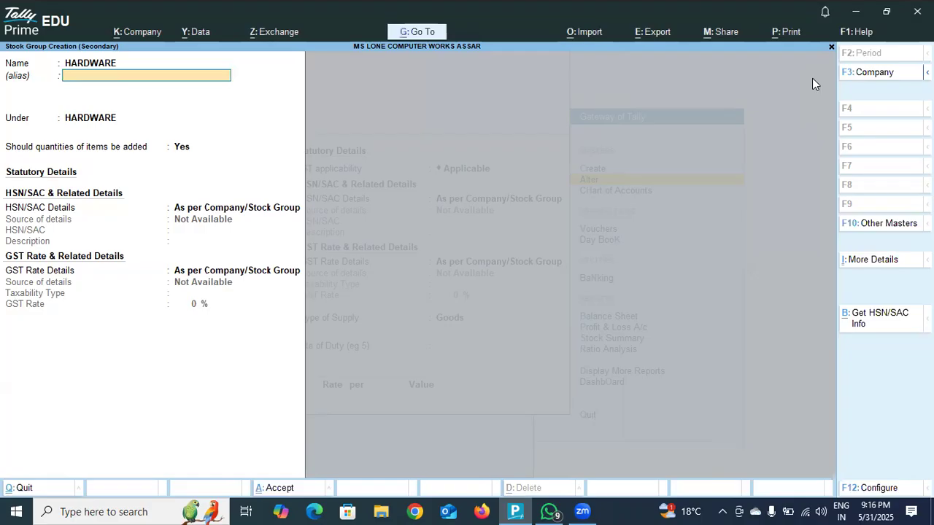
key("Return")
key("Return")
key("Return")
key("Return")
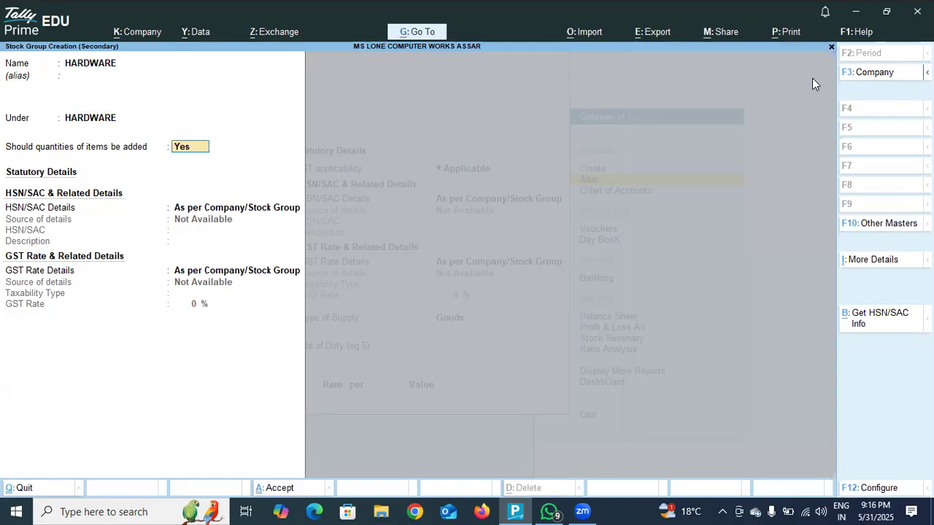
key("Return")
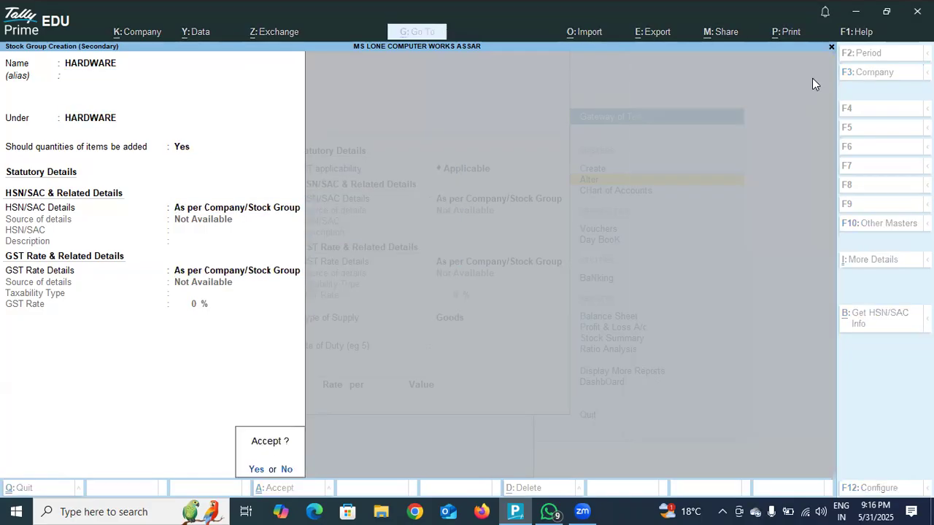
key("Return")
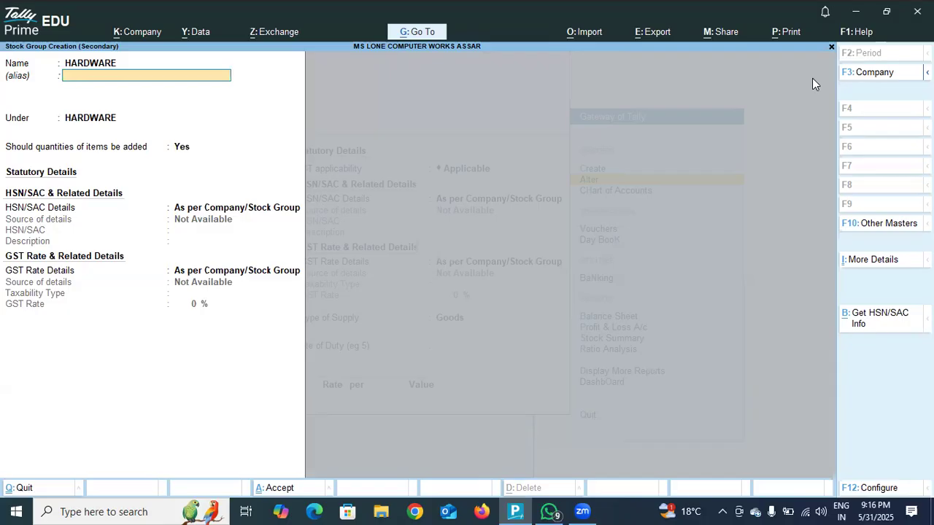
Give the second-level group the alias LAZER PRINTER and try to save it under HARDWARE.
type("LASERN")
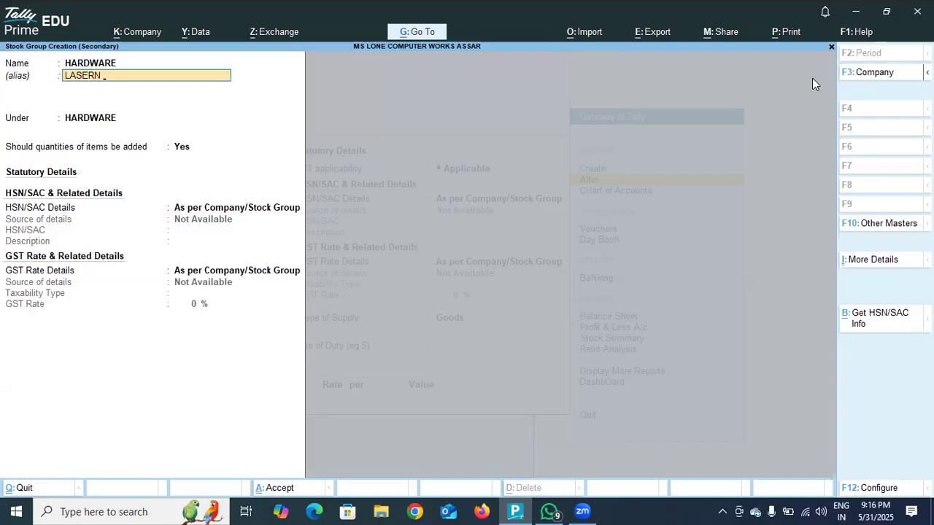
key("BackSpace")
key("BackSpace")
key("BackSpace")
key("BackSpace")
key("BackSpace")
type("ZER PRINTER")
key("Return")
key("Return")
key("Return")
key("Return")
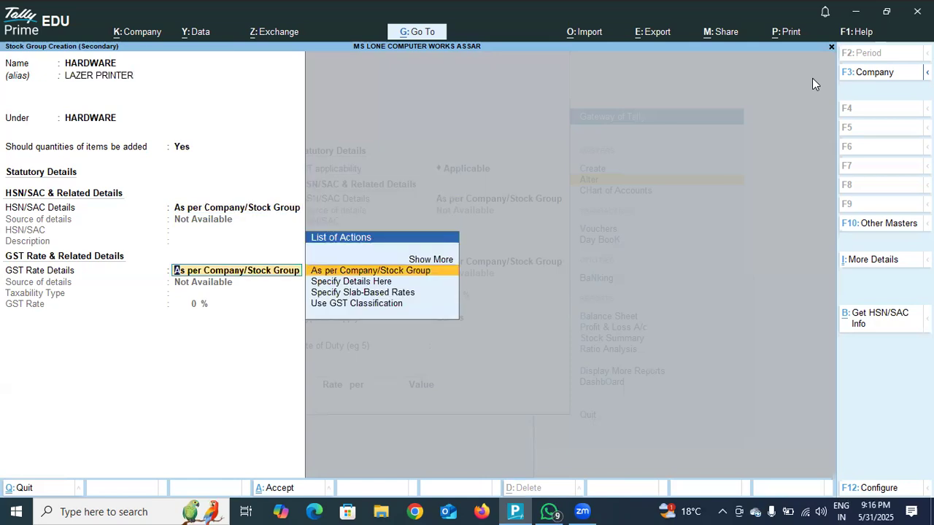
key("Return")
key("Return")
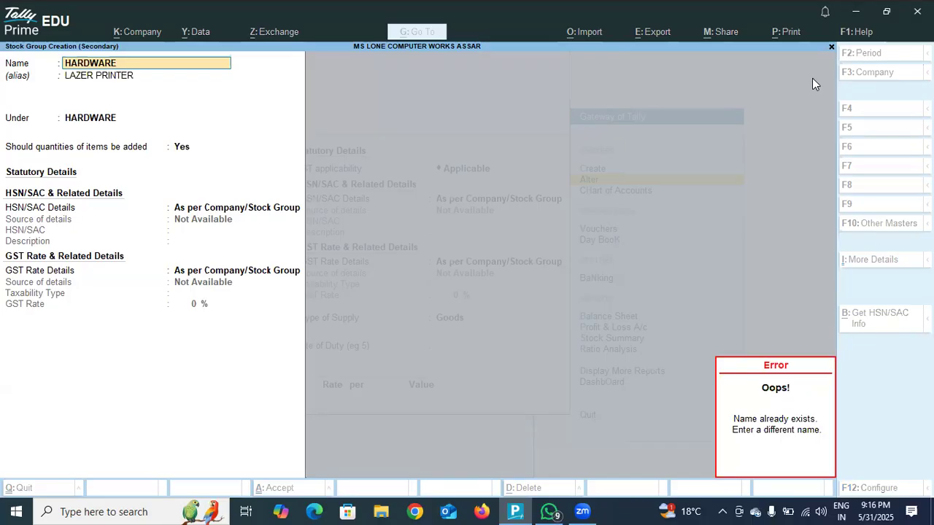
Rename the second-level group as HARDWARE 1 and save it under HARDWARE with item quantities added.
type("HARDWARE 1")
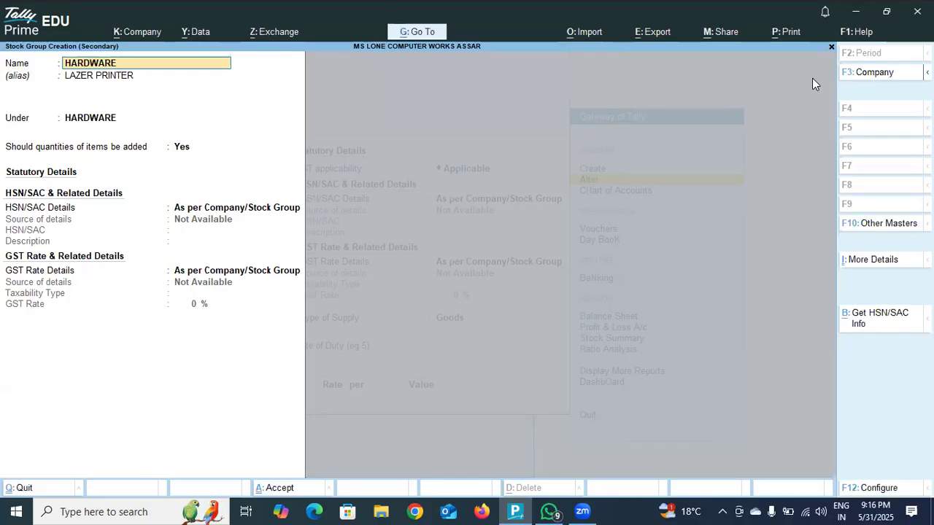
key("Return")
key("Return")
key("Return")
key("Return")
key("Return")
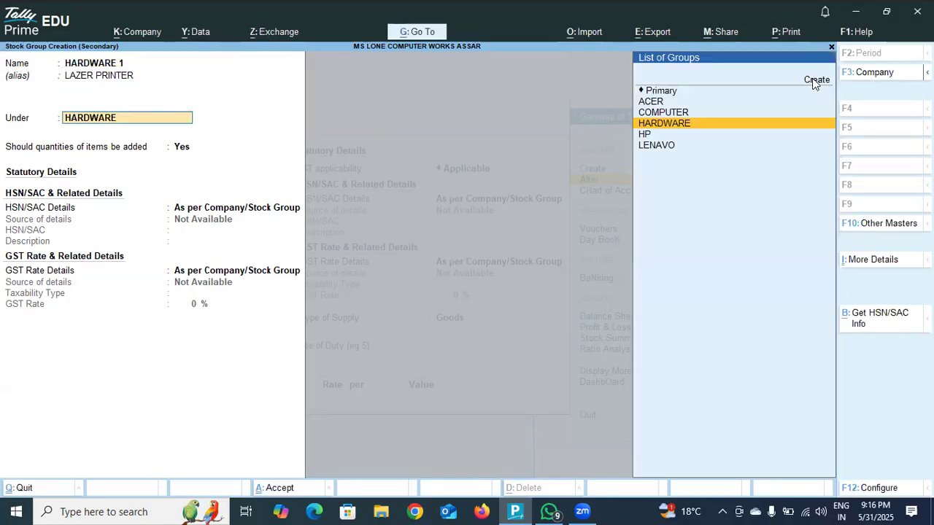
key("Return")
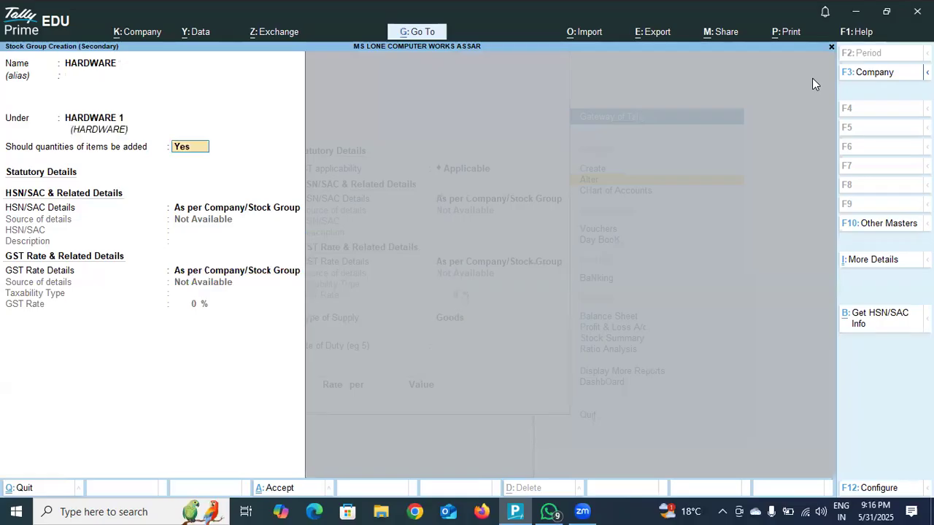
Try to save the remaining HARDWARE group under HARDWARE 1 with its statutory details as per company/stock group.
key("Return")
key("Return")
key("Return")
key("Return")
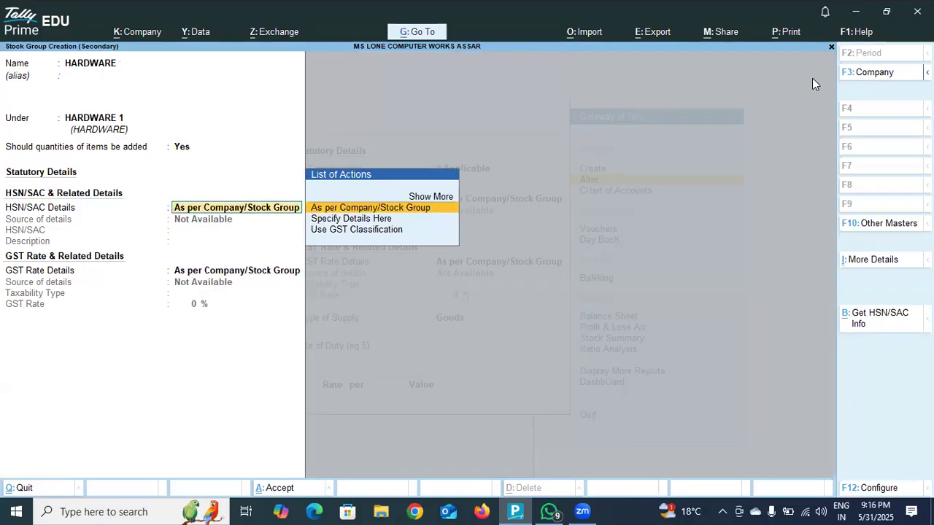
key("Return")
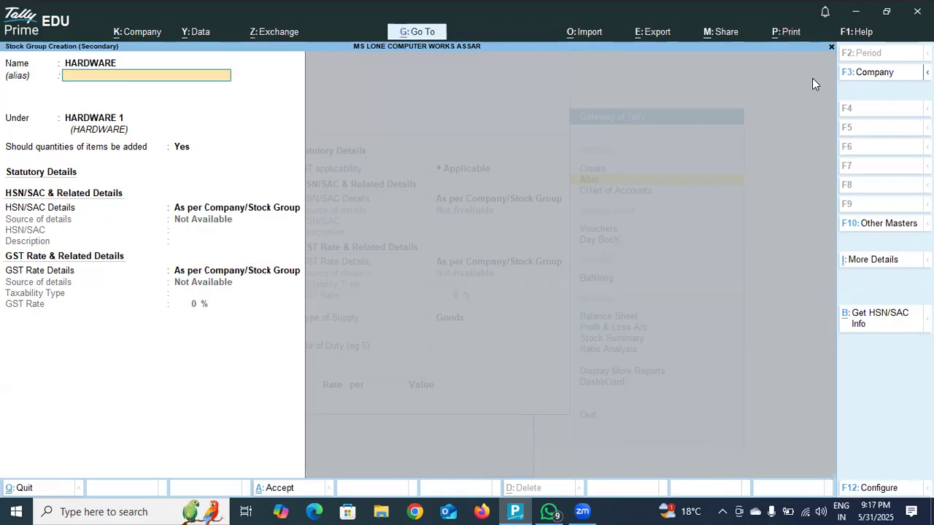
Set the group's HSN/SAC details to Specify Details Here, leaving the alias, HSN/SAC code and description empty.
key("Return")
key("Return")
key("Return")
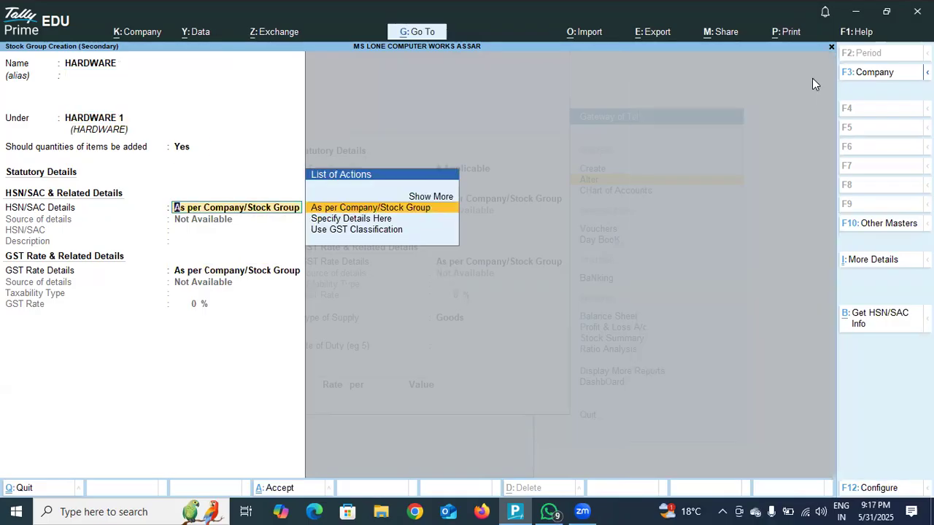
key("Down")
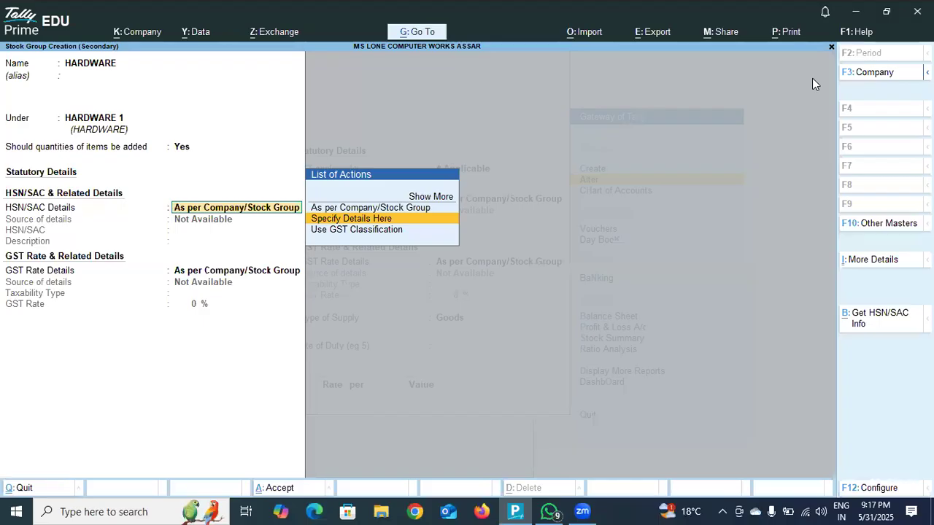
key("Return")
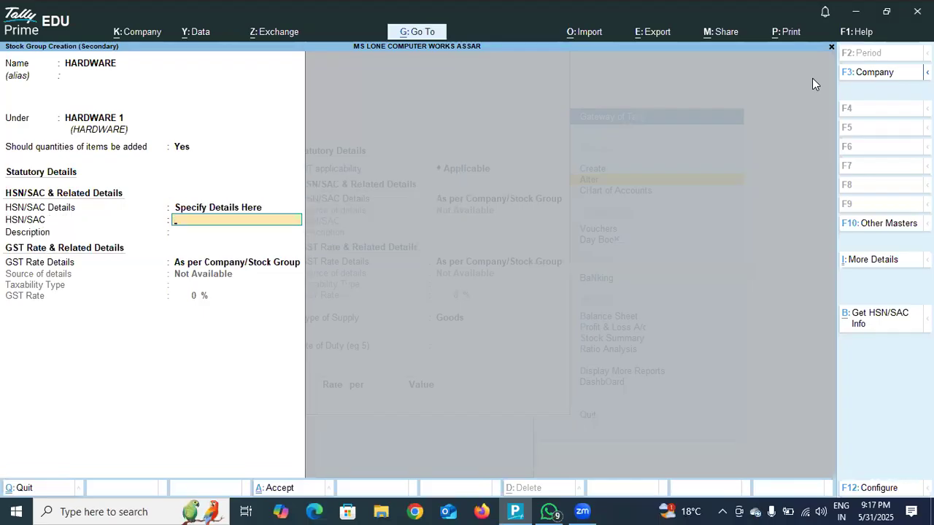
key("Return")
key("Return")
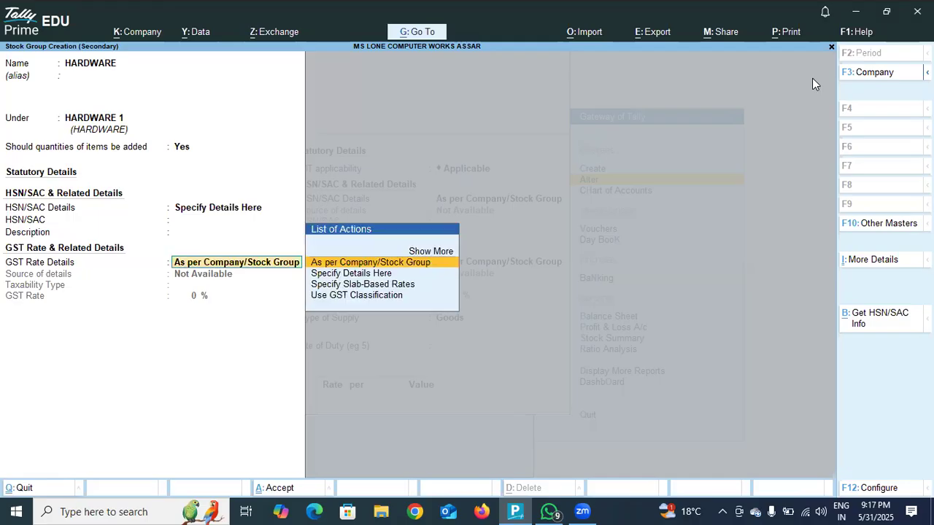
Set the GST rate details to Specify Details Here, Taxable at 18%, and try to save the group.
key("Down")
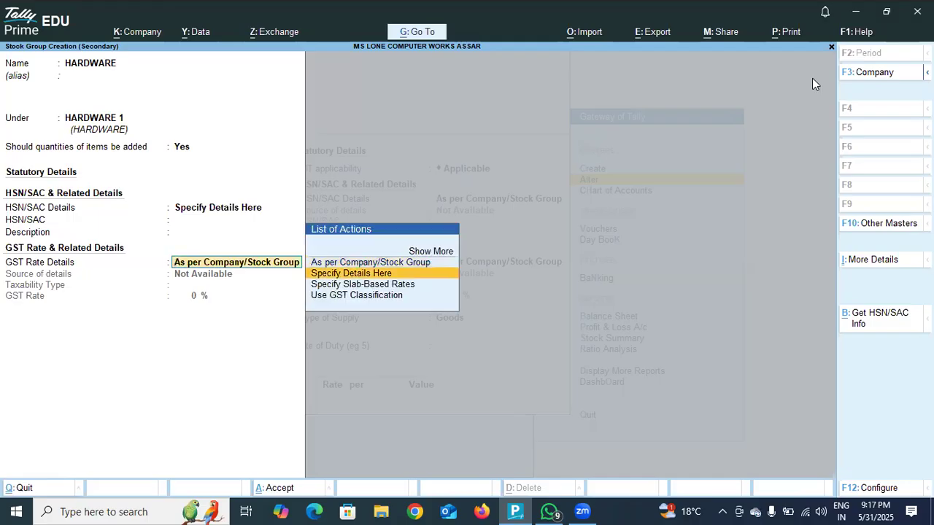
key("Return")
key("Return")
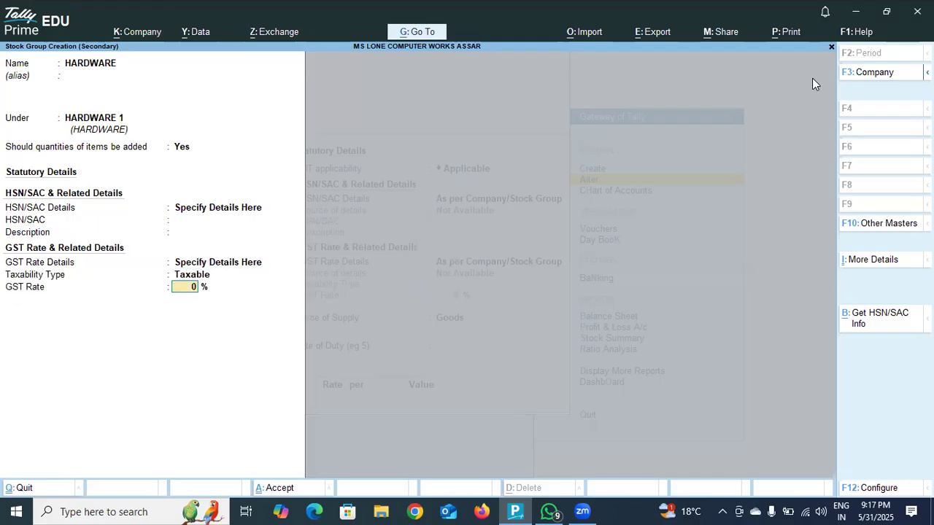
type("18")
key("Return")
key("Return")
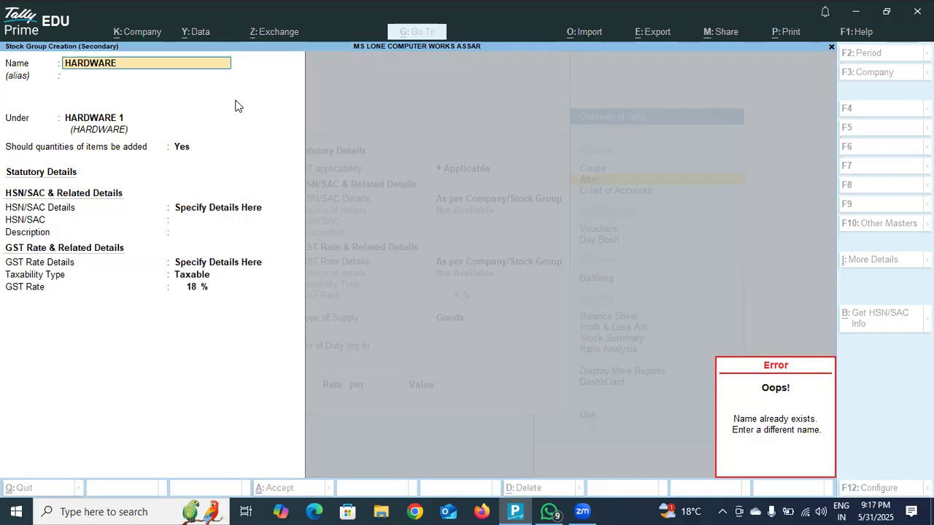
Rename the group under HARDWARE 1 as HARDWARE P and leave its alias empty.
left_click(111, 59)
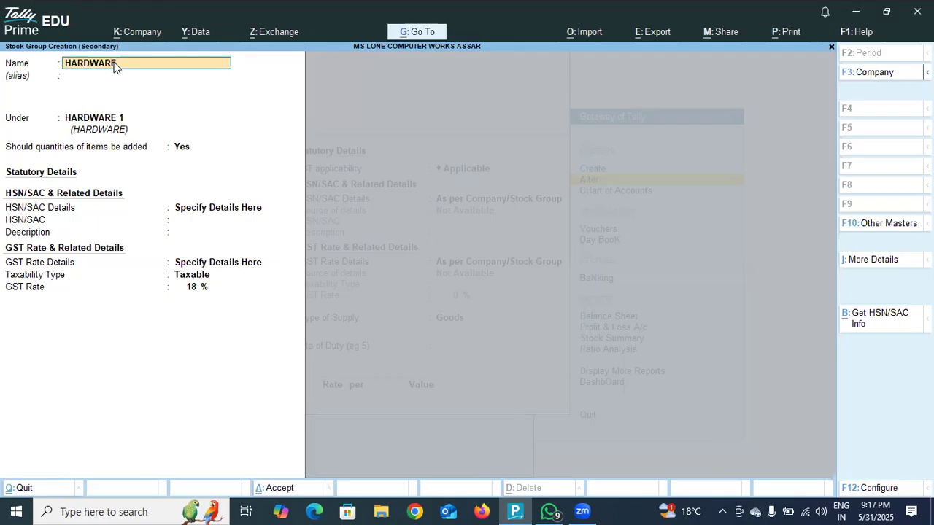
type("HARD")
type("ARE")
key("BackSpace")
key("BackSpace")
key("BackSpace")
type("WARE P")
key("Return")
key("Return")
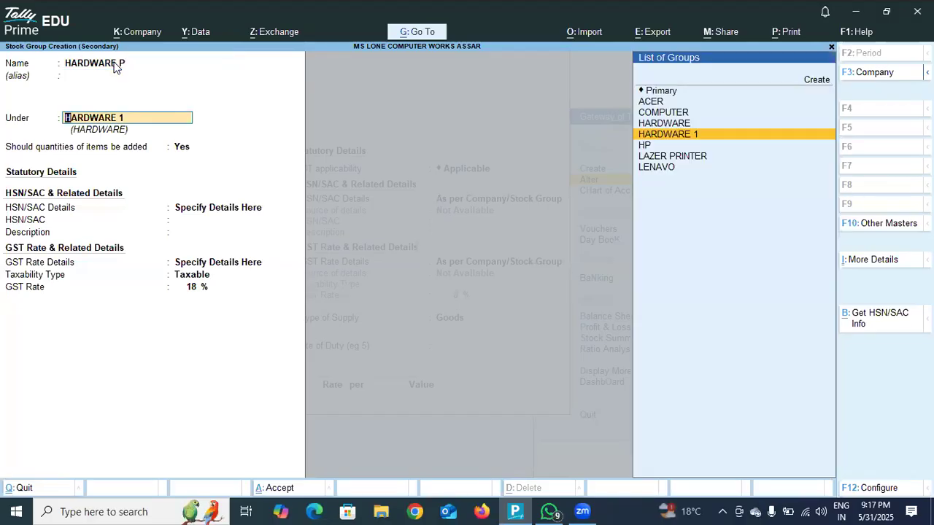
Save the HARDWARE P group under HARDWARE 1 with item quantities added and specified GST details of Taxable at 18%.
key("Return")
key("Return")
key("Return")
key("Return")
key("Return")
key("Return")
key("Return")
key("Return")
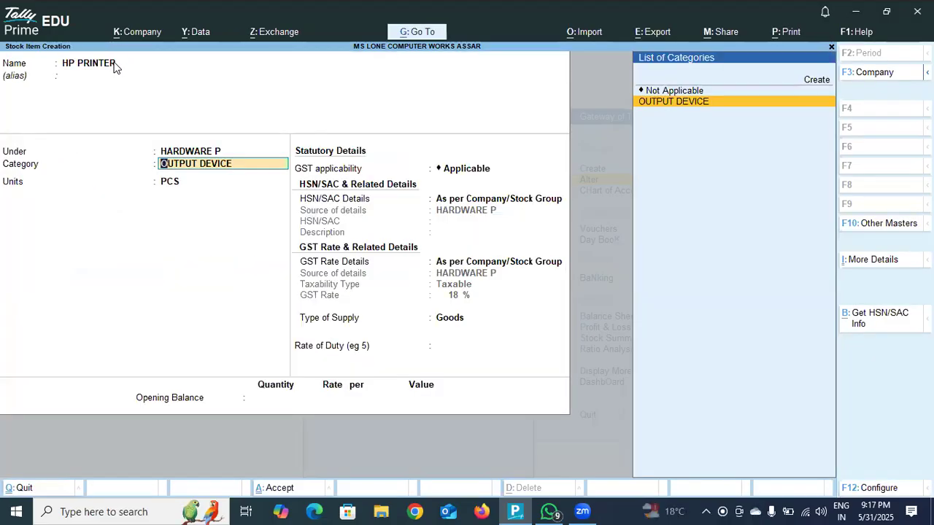
Keep HP PRINTER's category OUTPUT DEVICE, unit PCS, GST applicable as per company/stock group and supply type Goods, with duty rate 0.
key("Return")
key("Return")
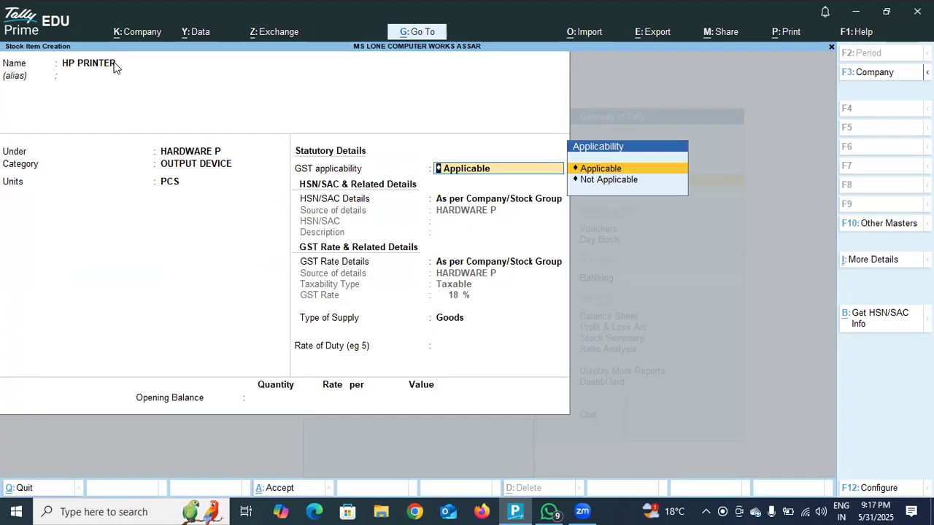
key("Return")
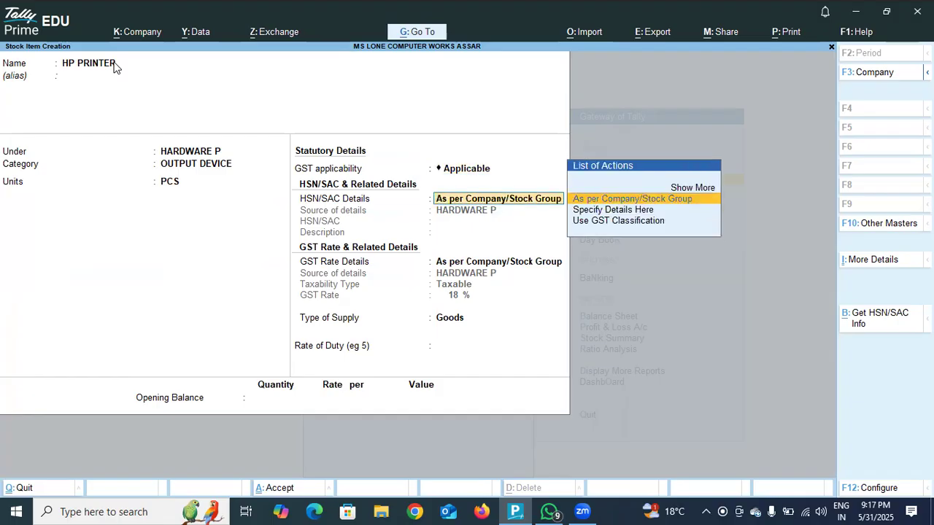
key("Return")
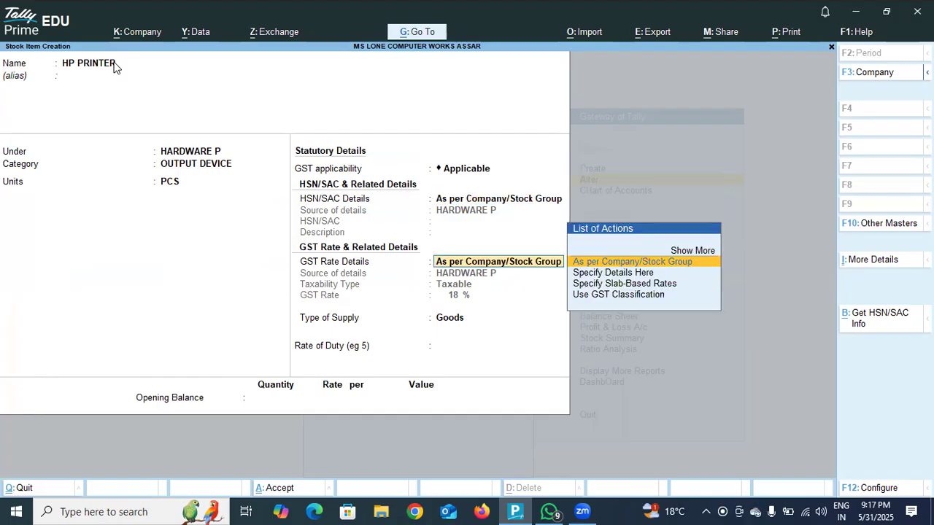
key("Return")
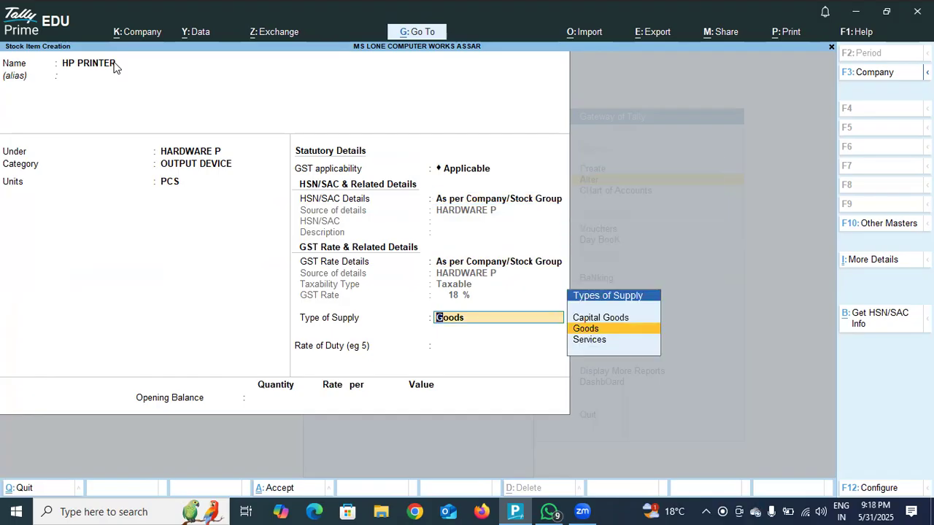
key("Return")
key("Return")
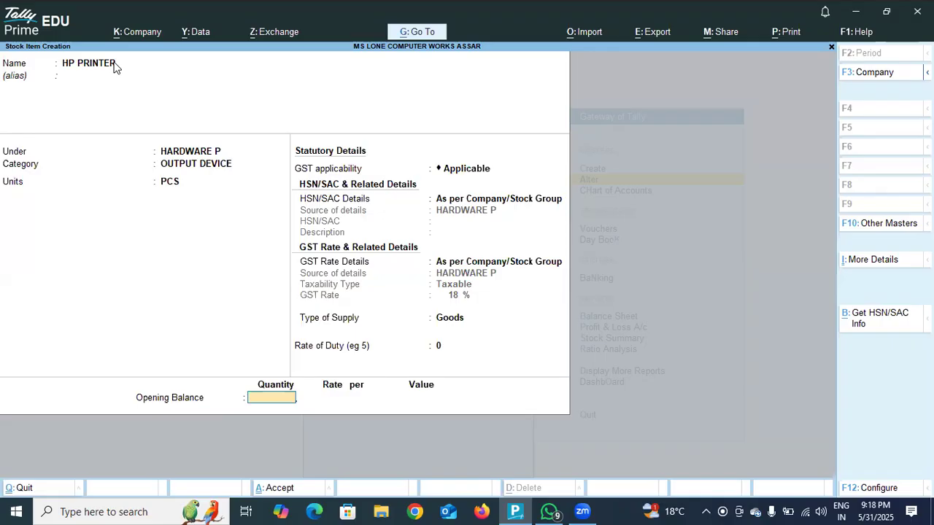
Enter HP PRINTER's opening balance as 100 PCS at location DODA with a rate of 3500 and save the stock item.
type("100")
key("Return")
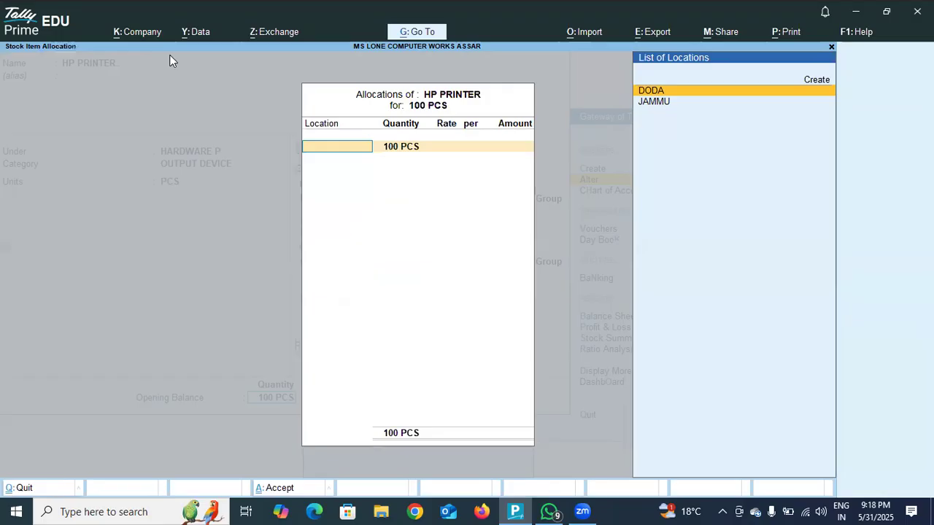
key("Return")
key("Return")
type("3500")
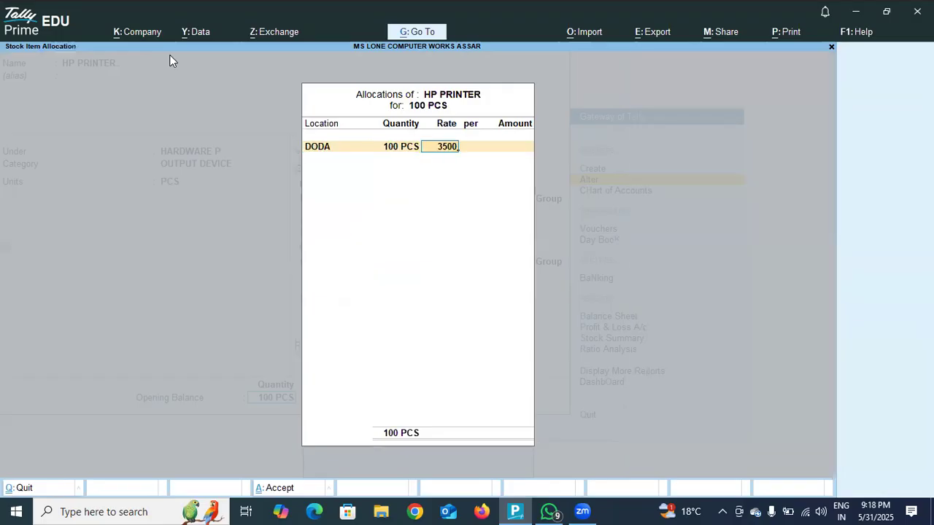
key("Return")
key("Return")
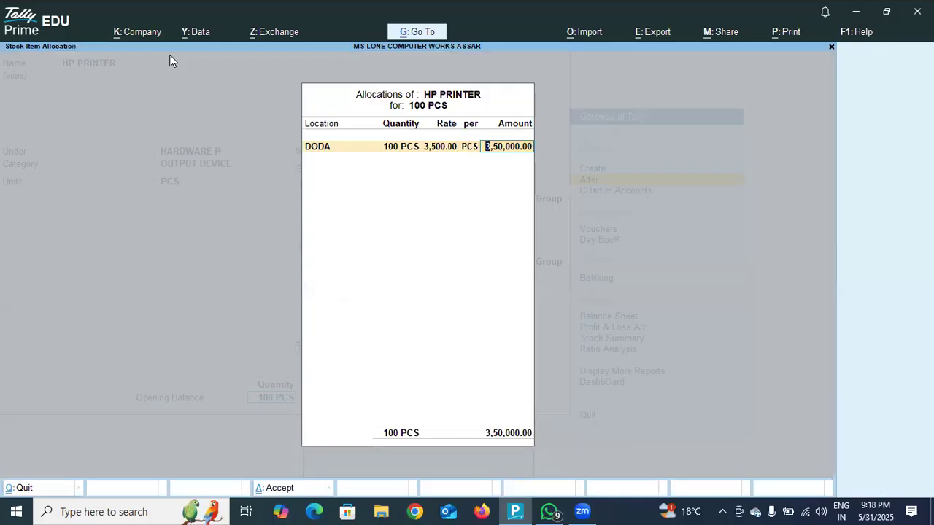
key("Return")
key("Return")
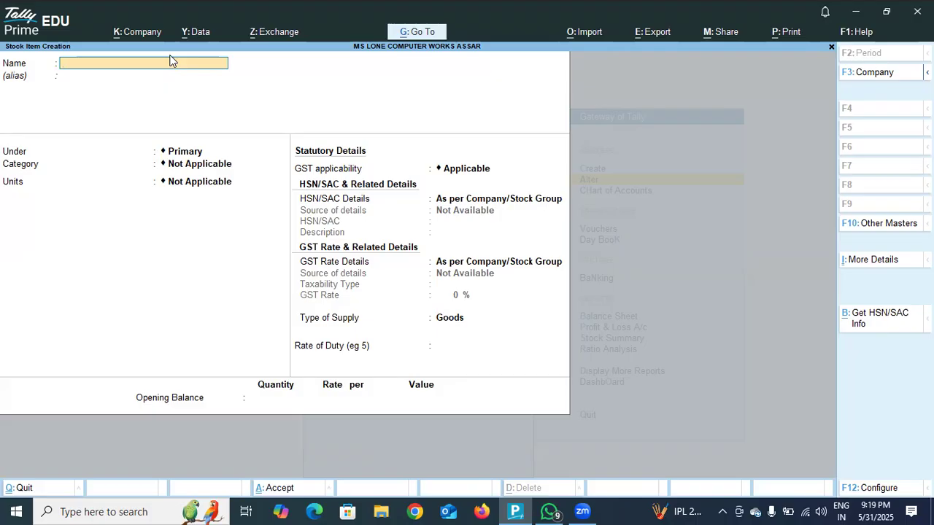
type("TALLY MULTI USER")
key("Return")
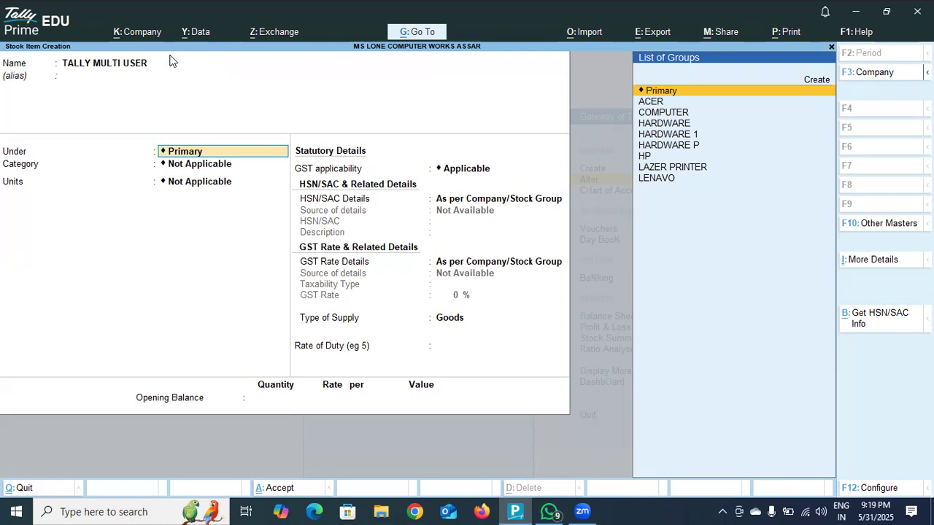
left_click(818, 80)
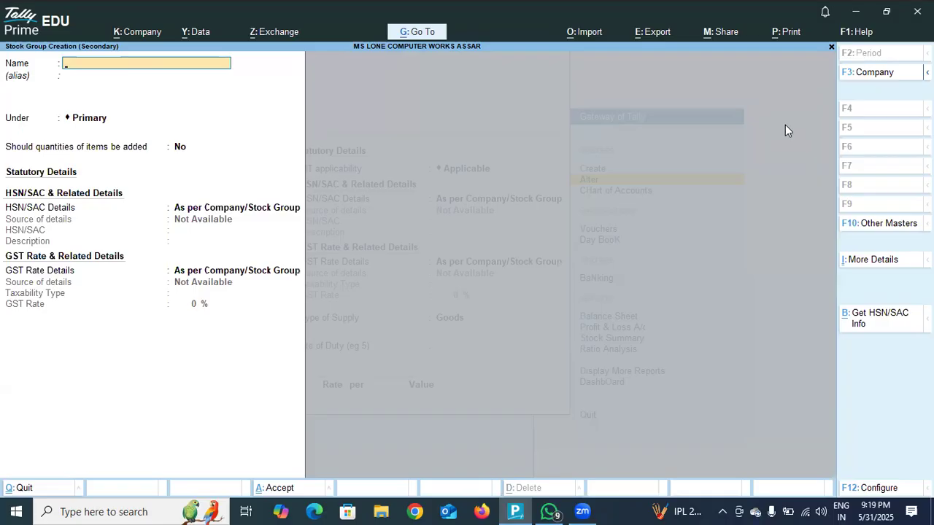
type("SOFTWARE")
key("Return")
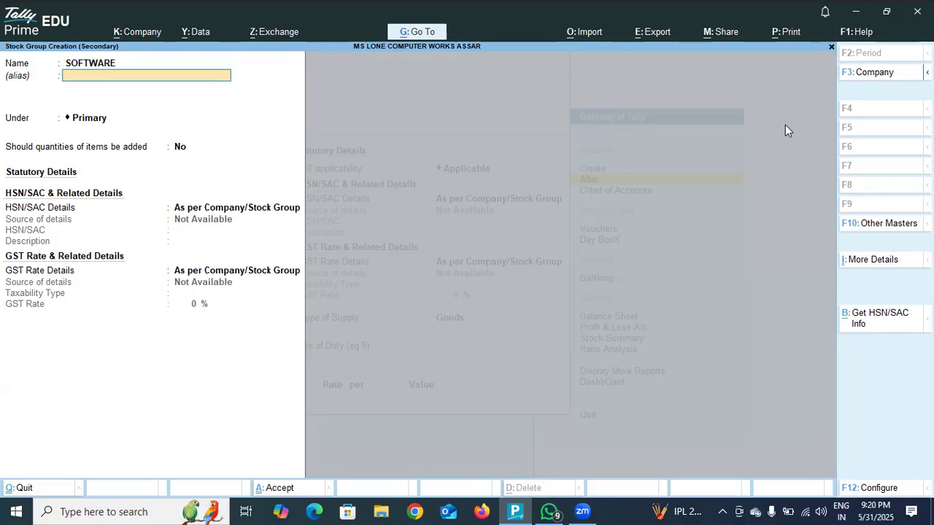
key("Return")
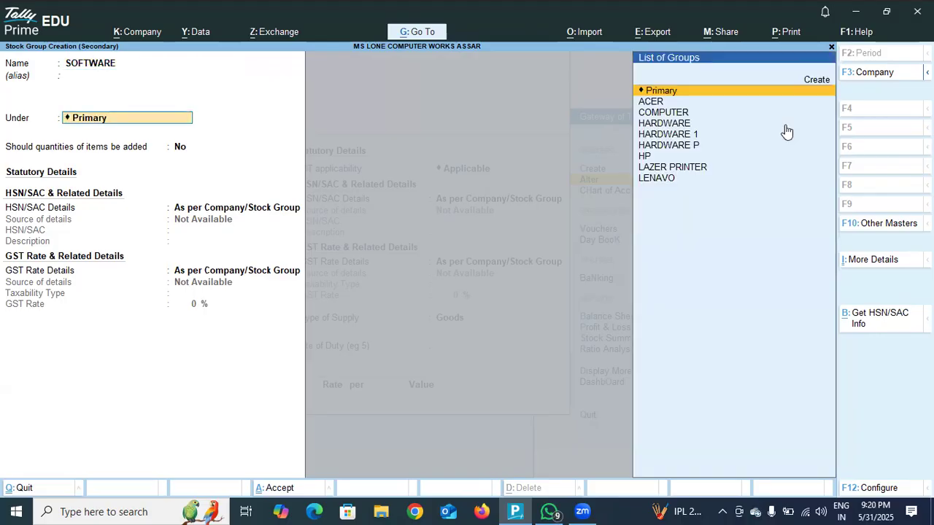
left_click(811, 82)
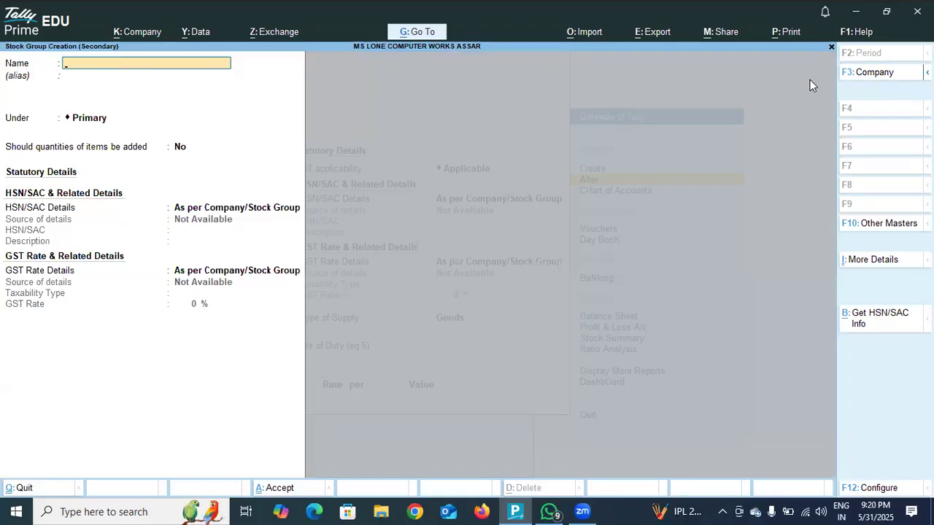
type("APPLICATION SOFTWARE")
key("Return")
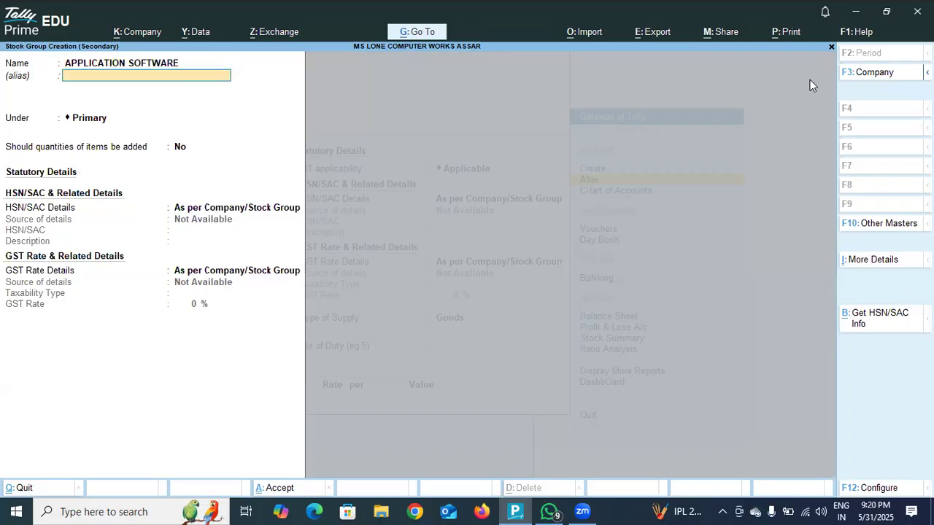
key("Return")
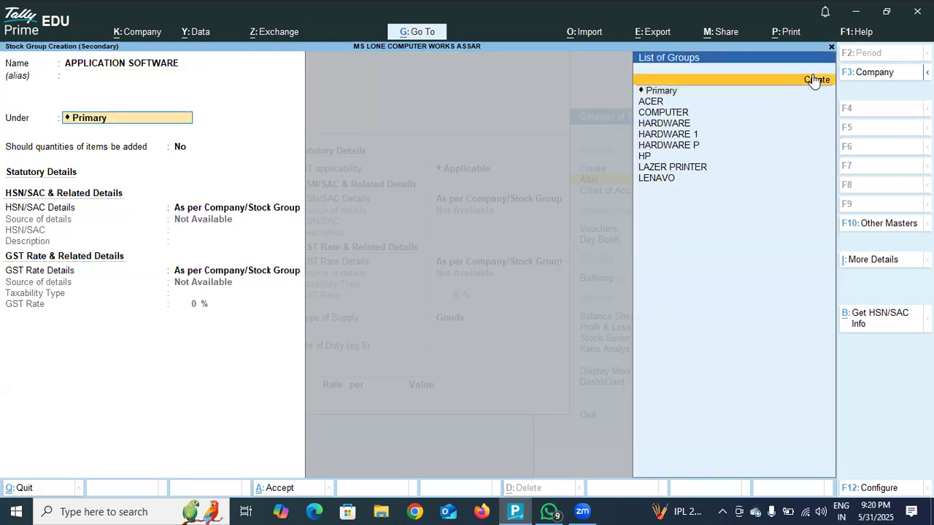
left_click(813, 79)
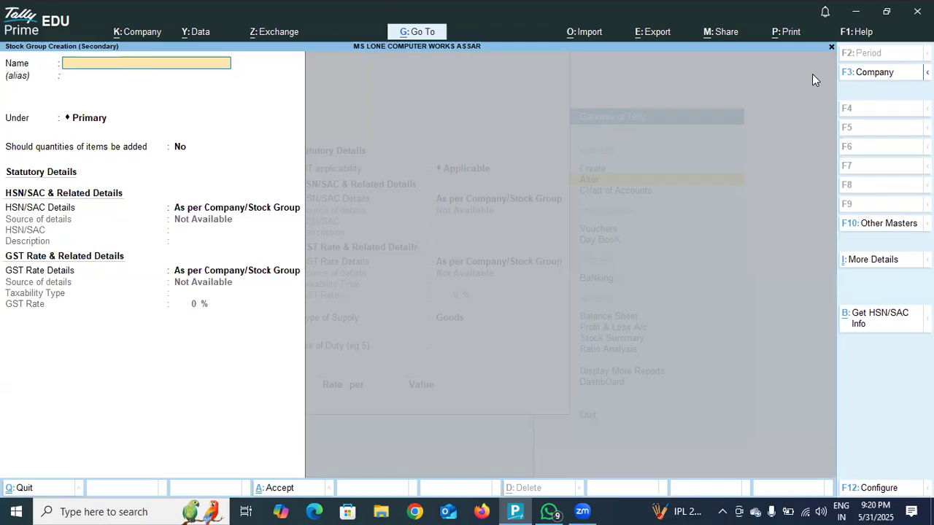
type("APPLICATION SOFTWARE")
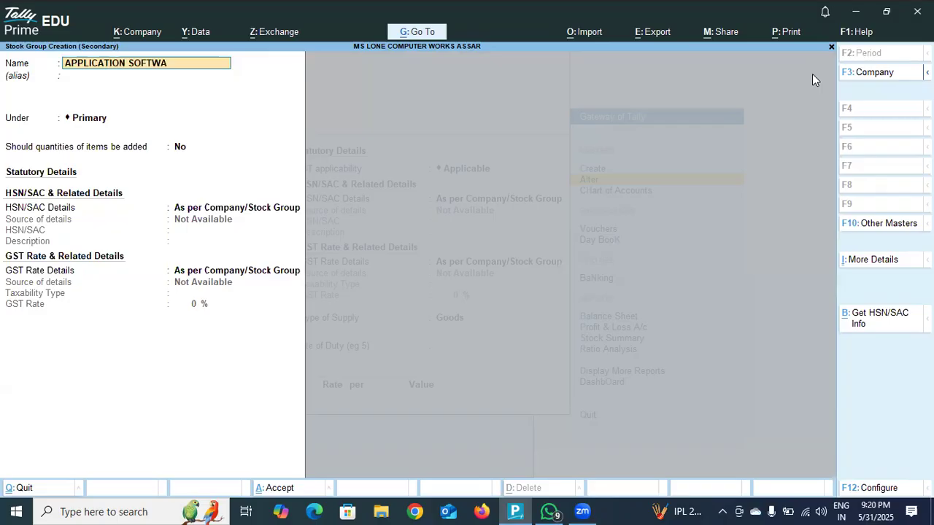
key("Return")
key("Return")
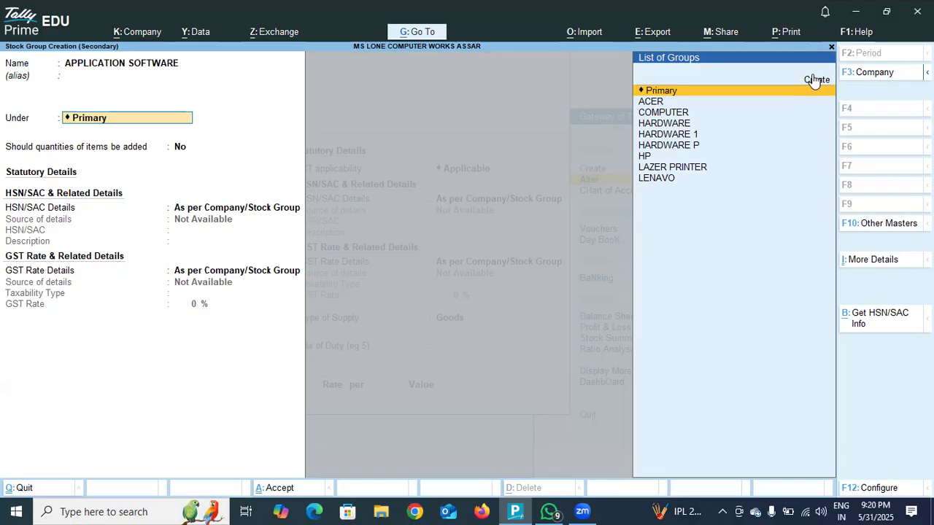
key("BackSpace")
key("Escape")
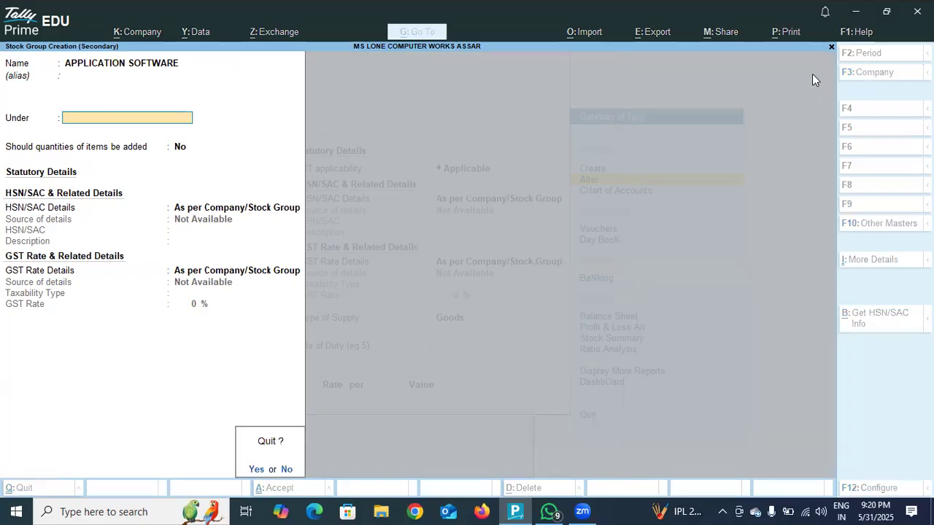
key("Escape")
key("Escape")
key("Escape")
key("Escape")
key("y")
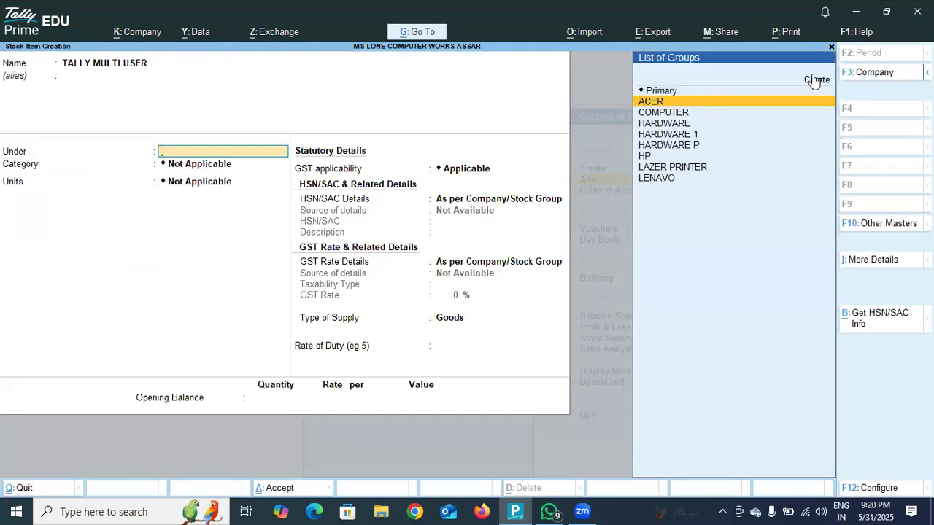
key("Escape")
key("y")
key("Escape")
key("Escape")
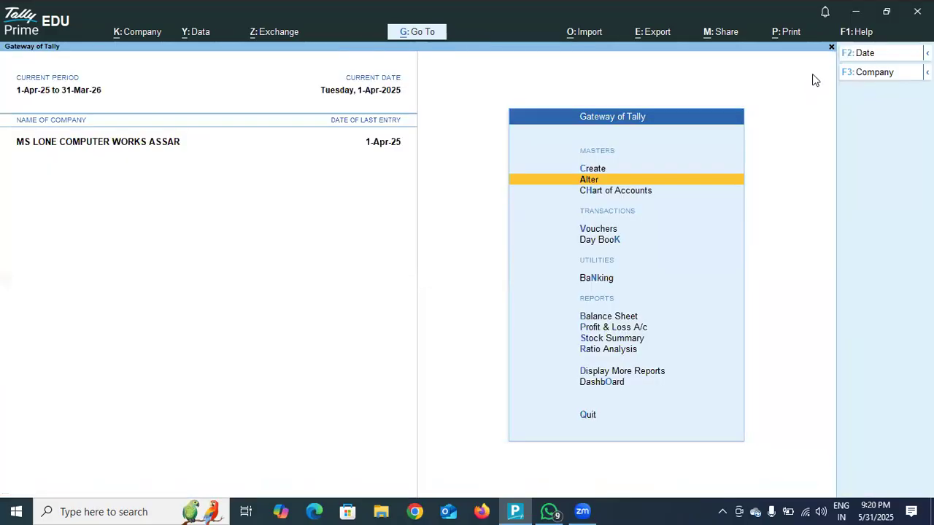
Start a new stock group named TALLY MULTI USER from the stock group masters, leaving its alias empty.
key("Return")
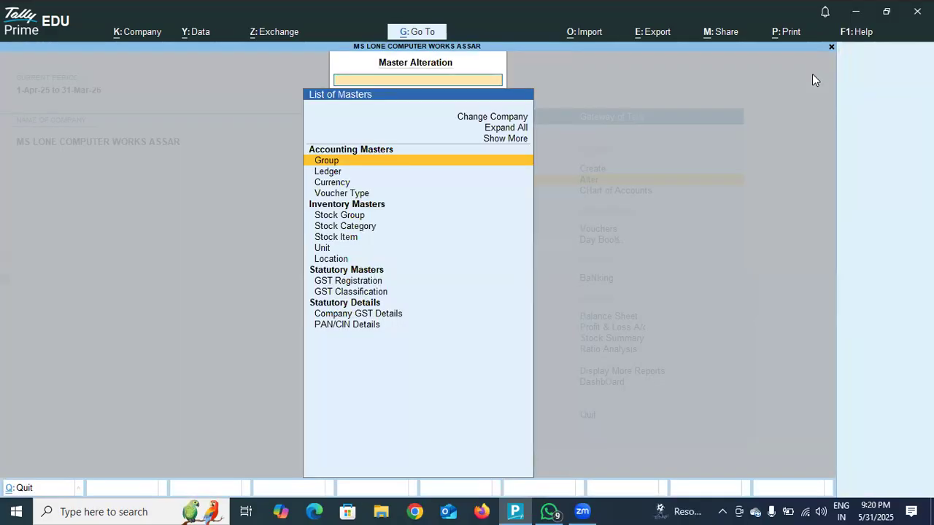
left_click(344, 216)
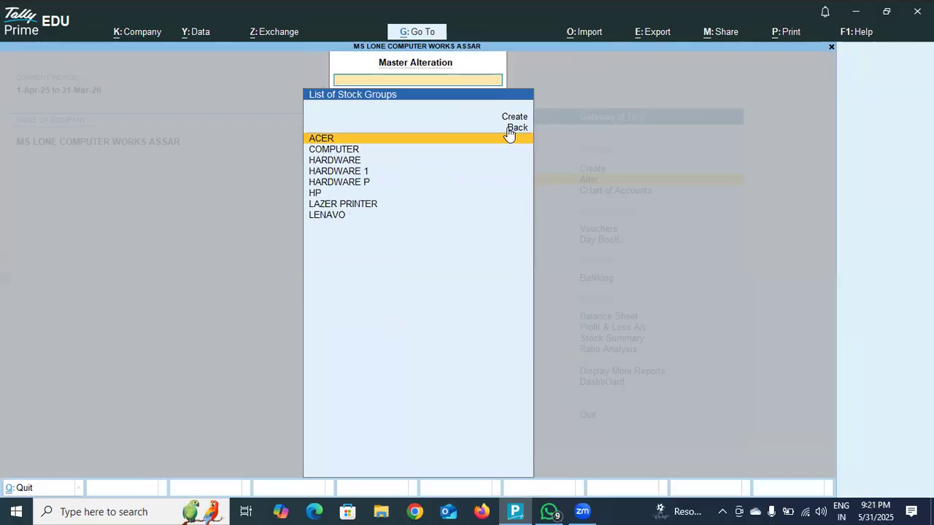
left_click(513, 117)
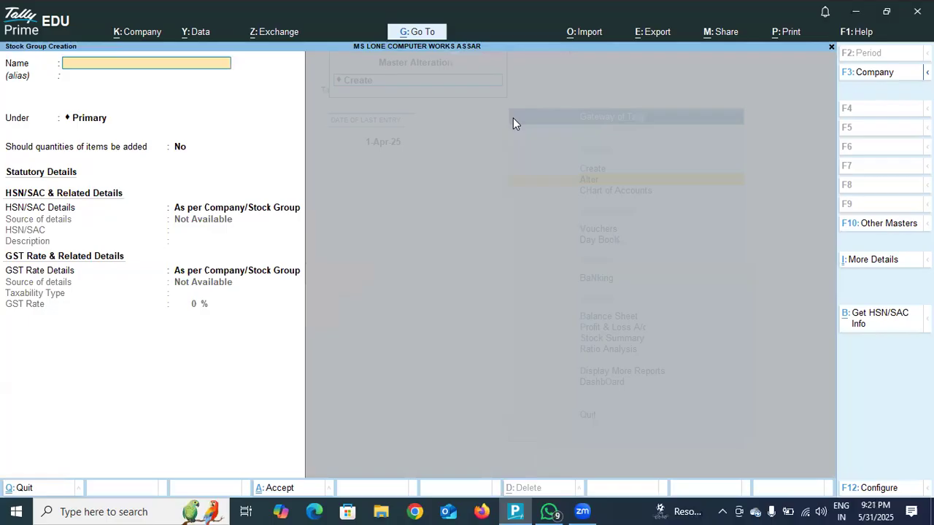
type("A")
key("BackSpace")
type("TALLY MULTI USER")
key("Return")
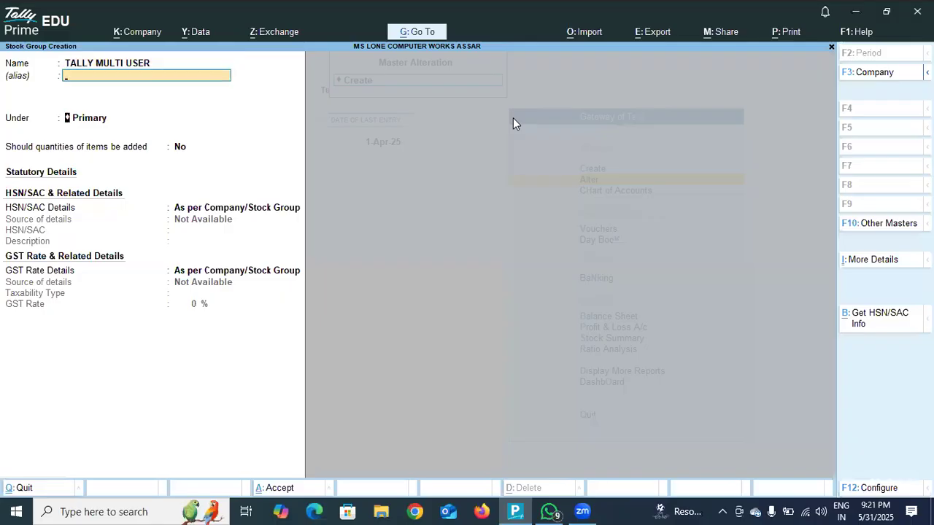
key("Return")
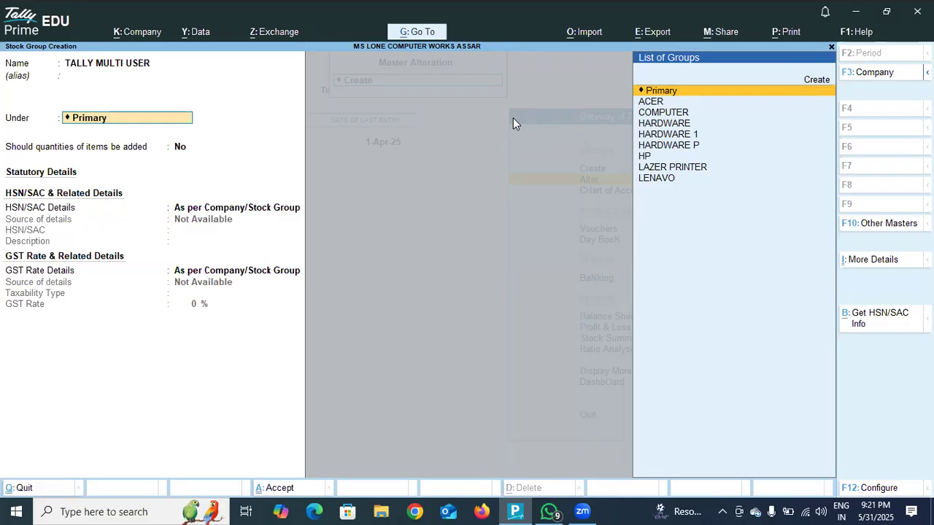
Start a secondary stock group named SOFWARE as the parent of TALLY MULTI USER, leaving its alias empty.
left_click(817, 81)
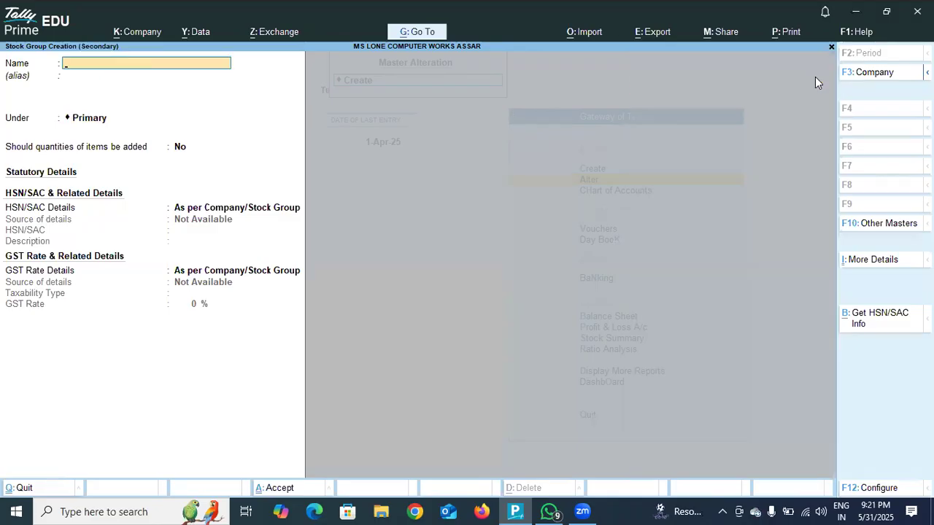
type("FWAR")
key("Return")
key("Return")
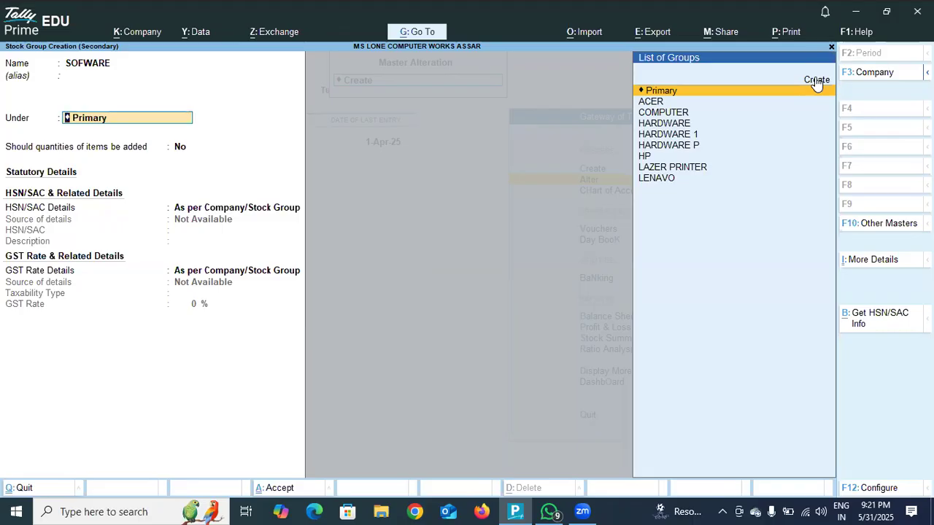
Create the stock group APPLICATION SOFTWARE under Primary and use it as the parent of SOFWARE.
left_click(816, 81)
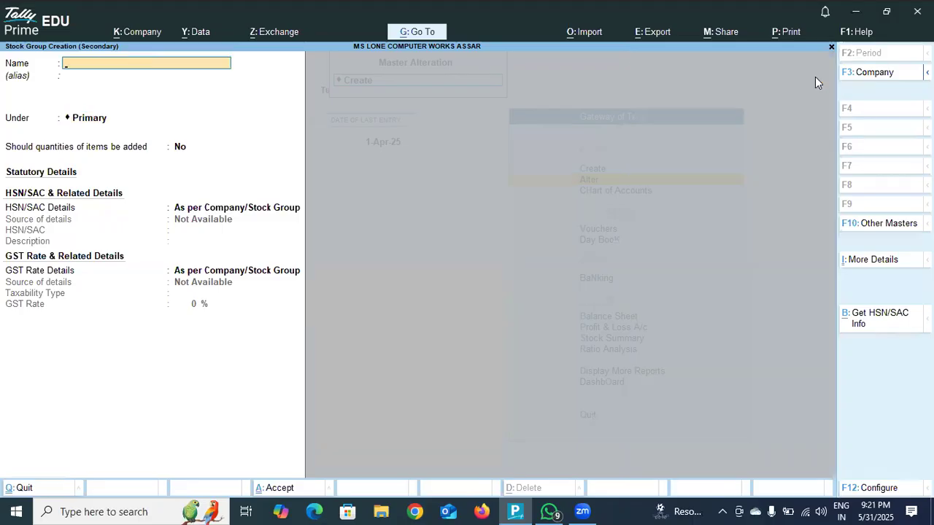
type("APPLICATION SO")
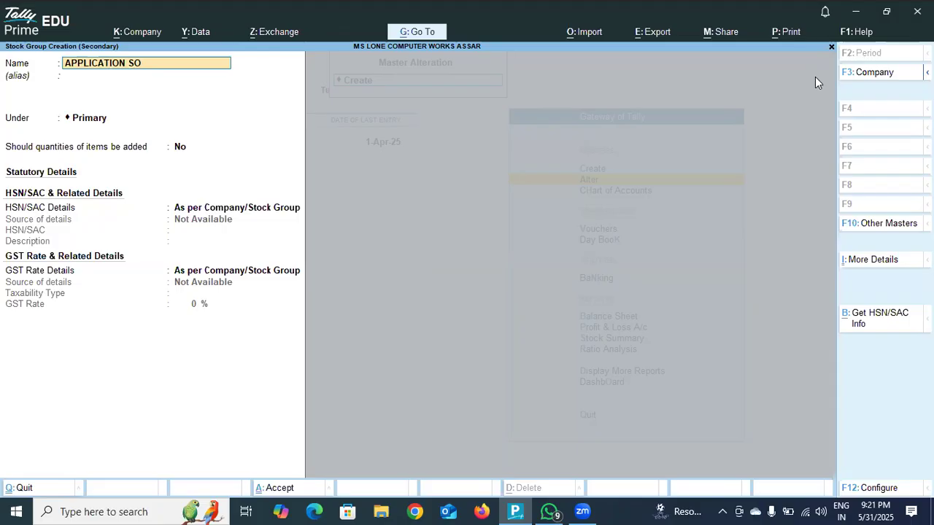
type("FTWARE")
key("Return")
key("Return")
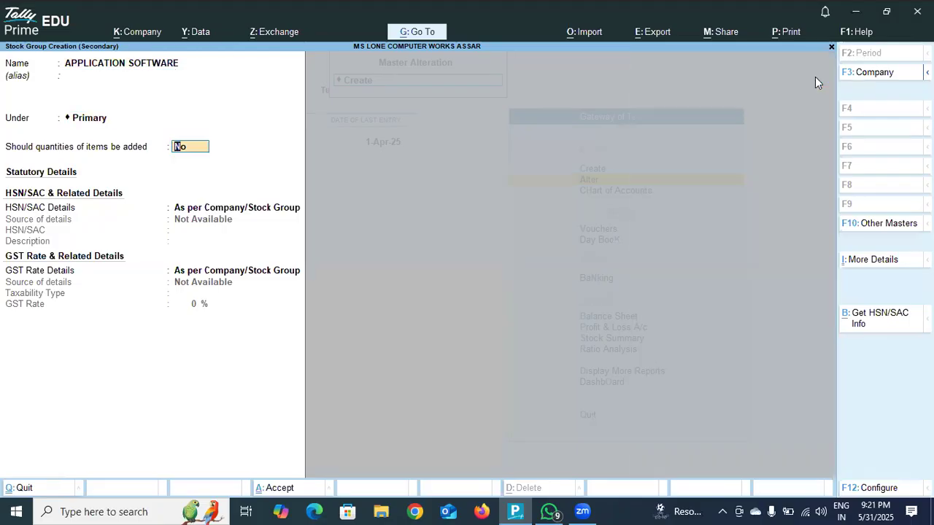
key("Return")
key("Return")
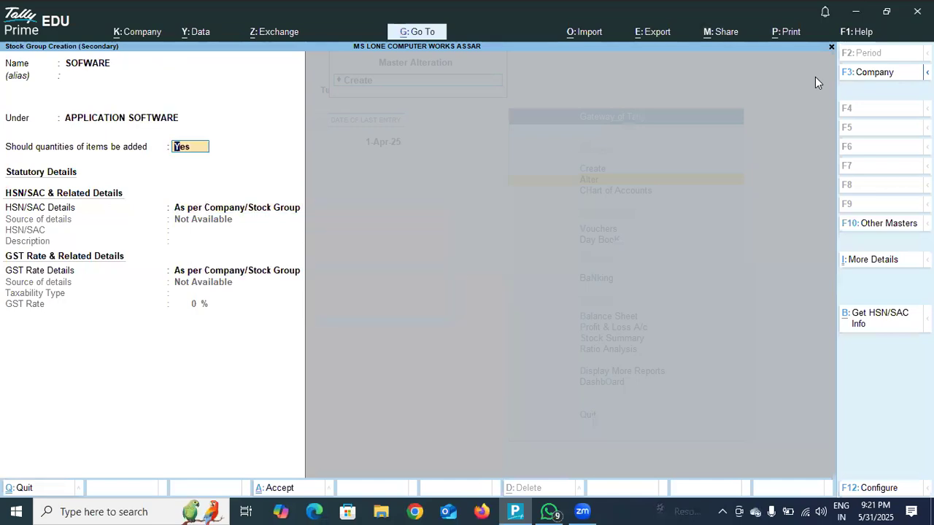
Save the stock group SOFWARE with quantities added and HSN/SAC and GST rate details as per company/stock group.
key("Return")
key("Return")
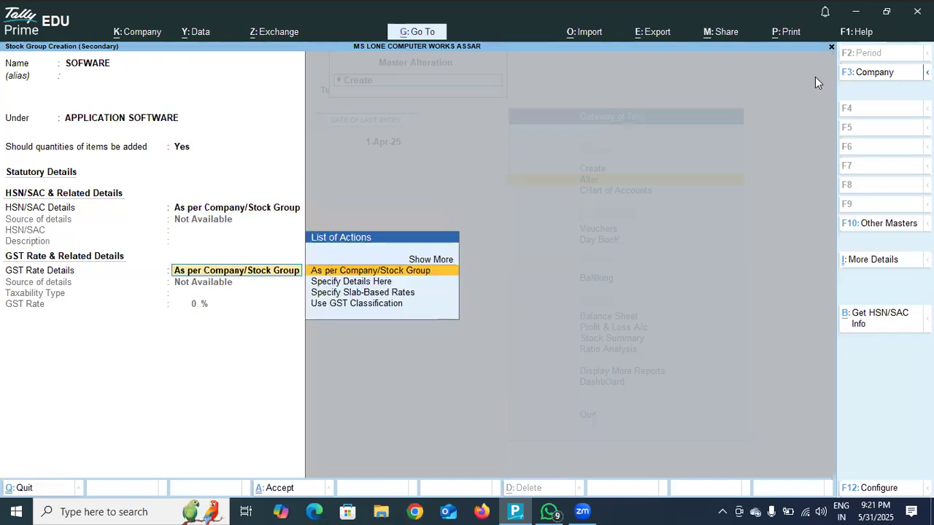
key("Return")
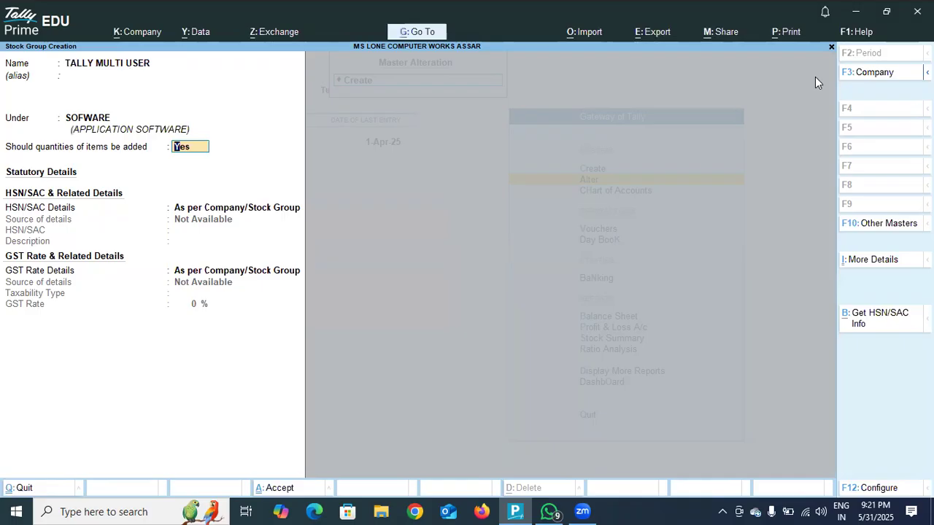
Save TALLY MULTI USER under SOFWARE with quantities added and HSN/SAC and GST details as per company/stock group, and exit stock group creation.
key("Return")
key("Return")
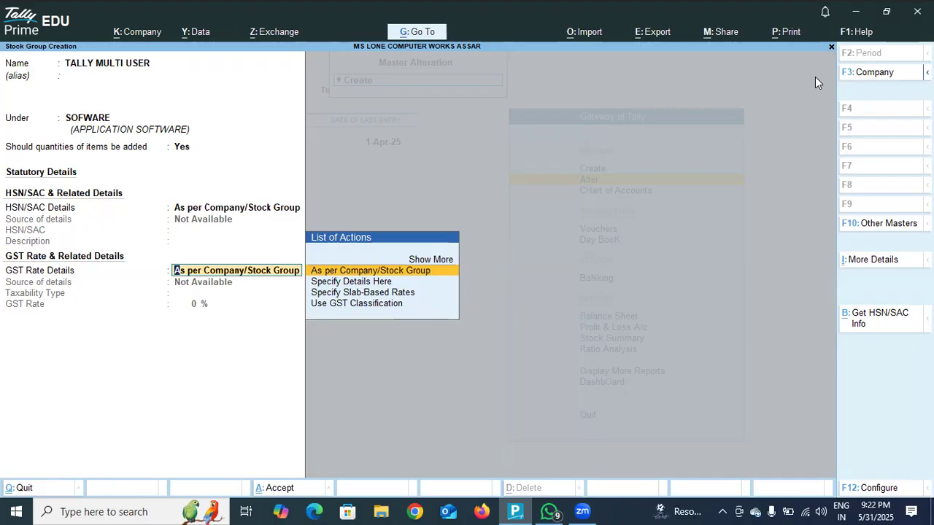
key("Return")
key("Return")
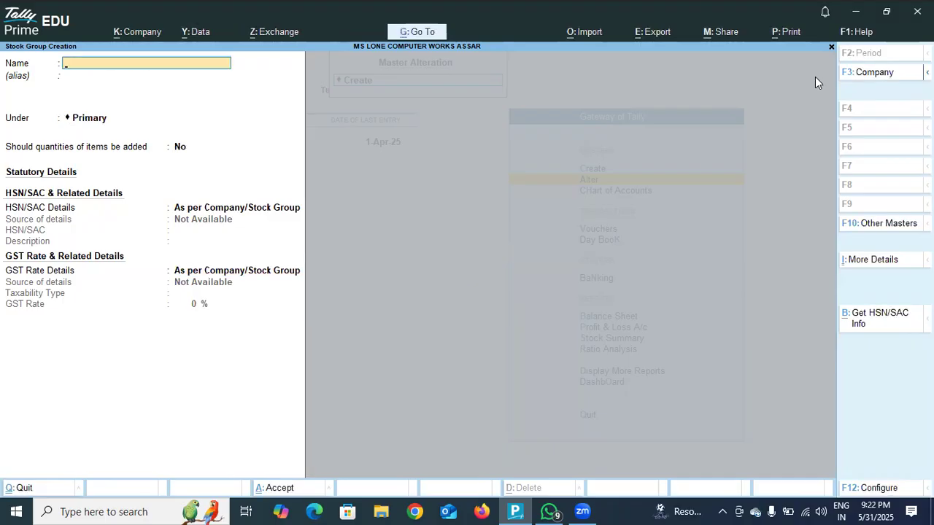
key("Escape")
key("y")
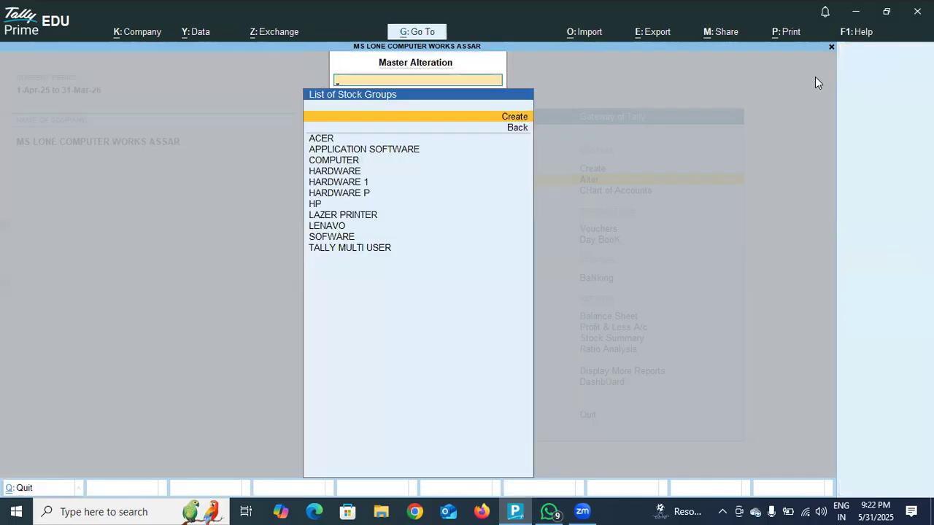
Start a new stock item named TALLY M USER from the stock item masters, leaving its alias empty.
key("Escape")
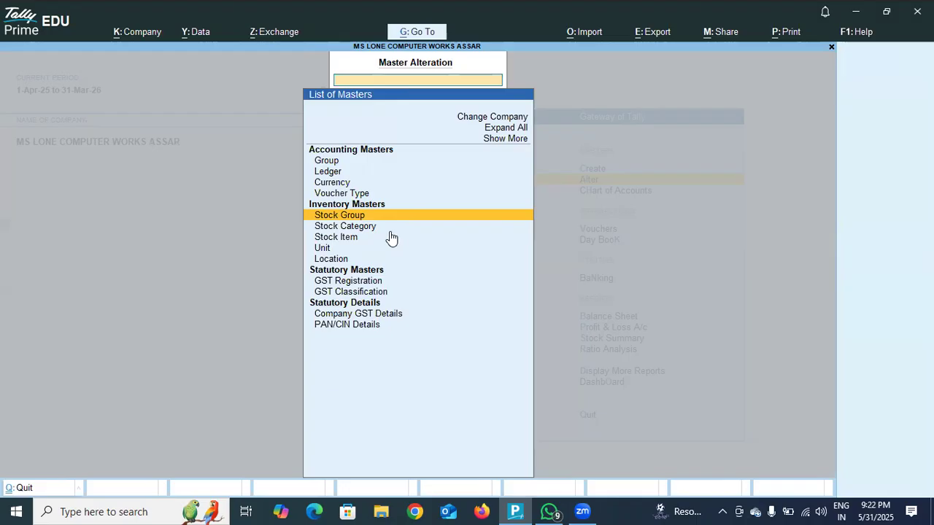
left_click(323, 239)
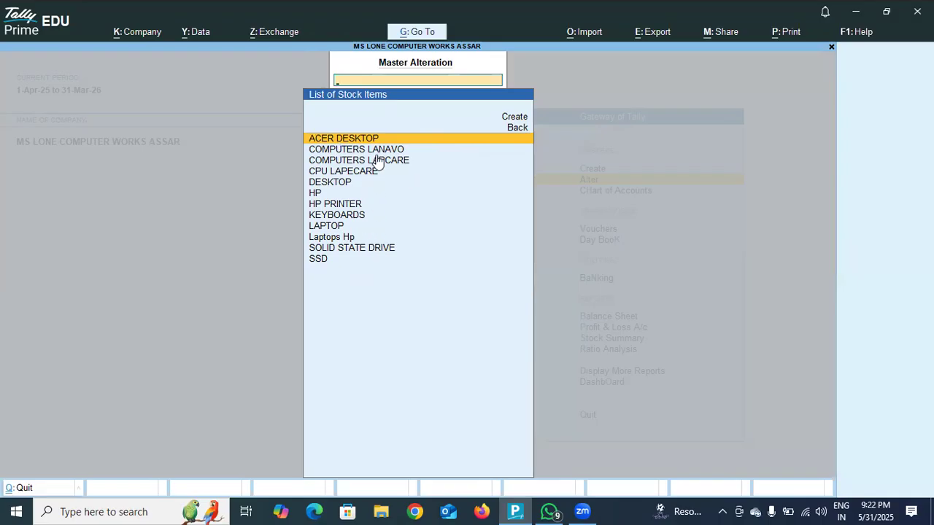
left_click(509, 119)
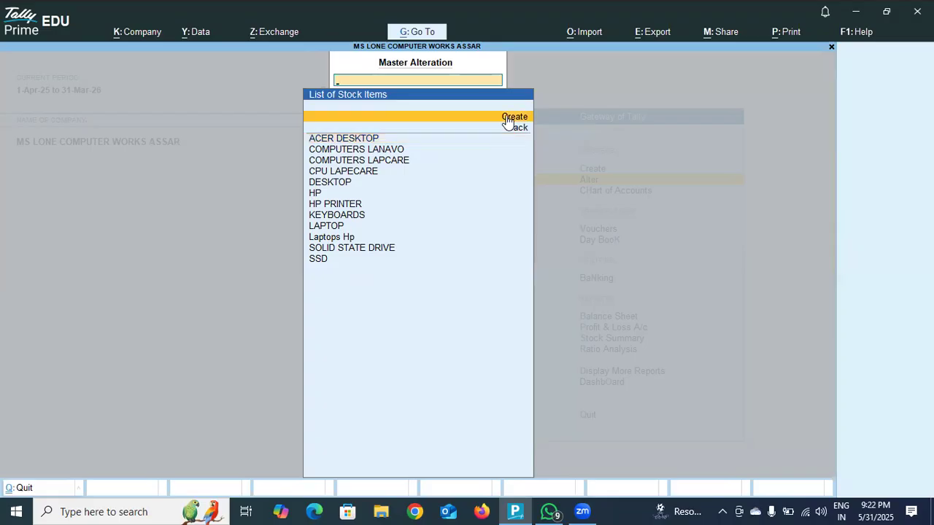
left_click(508, 119)
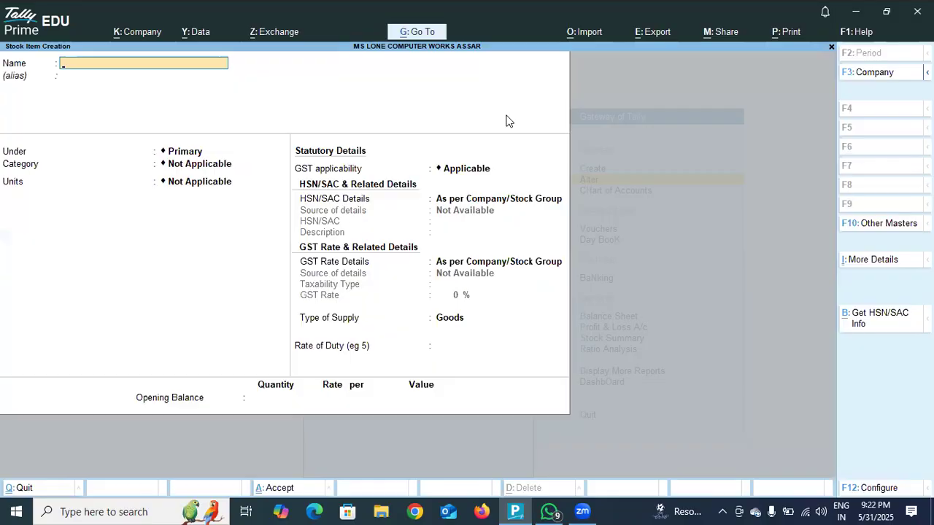
type("A")
key("BackSpace")
type("TALLY M USER")
key("Return")
key("Return")
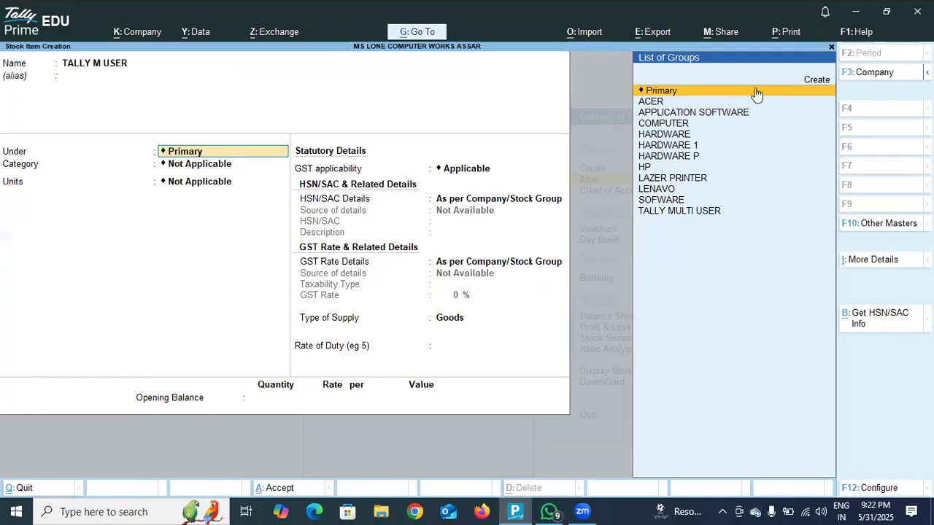
Create the stock group SOFTWARE under APPLICATION SOFTWARE with default tax details and use it as the parent of TALLY M USER.
left_click(813, 79)
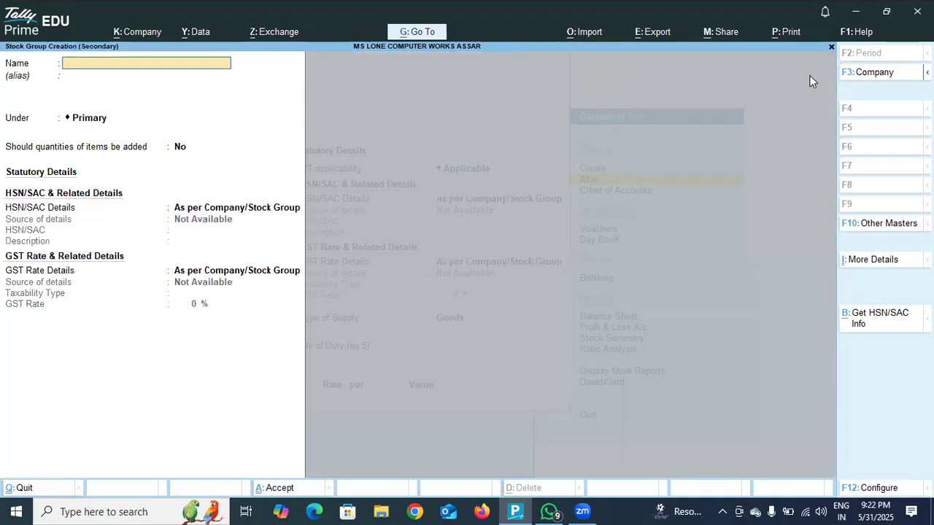
type("SOFTWARE")
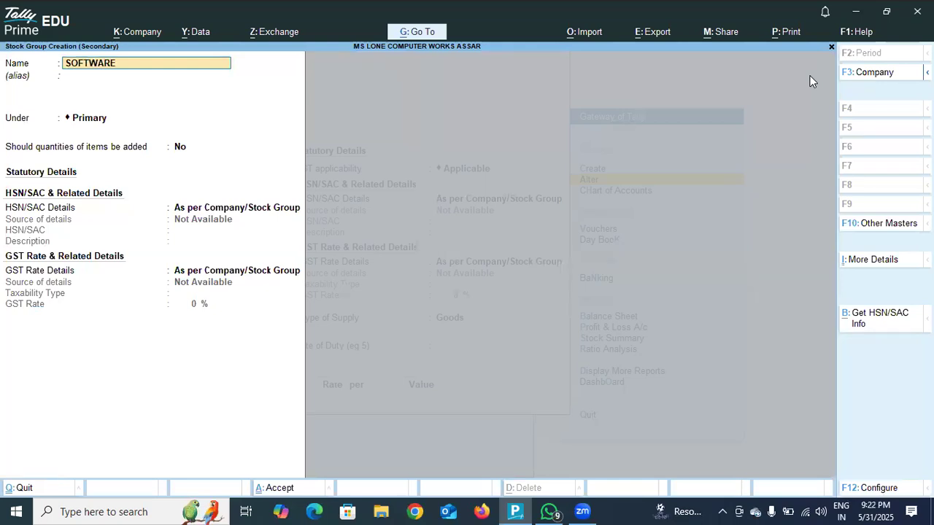
key("Return")
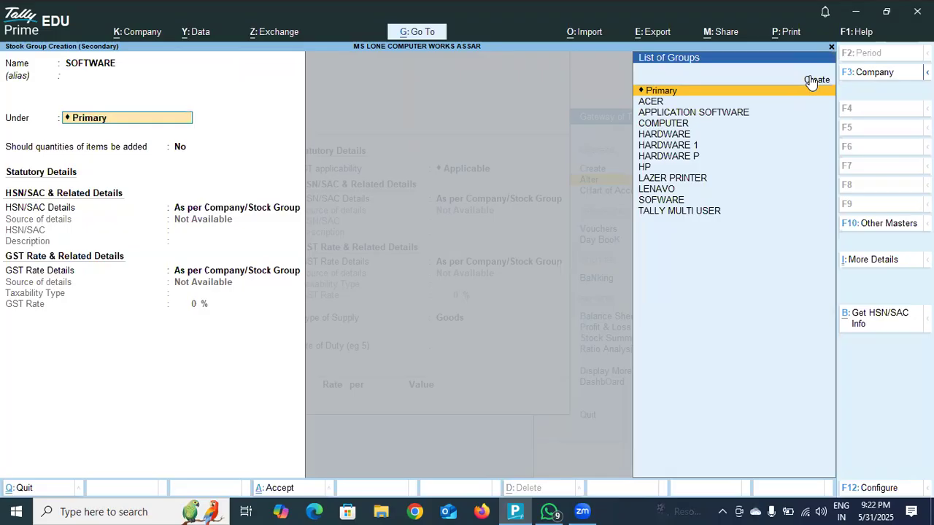
left_click(761, 117)
key("Return")
key("Return")
key("Return")
key("Return")
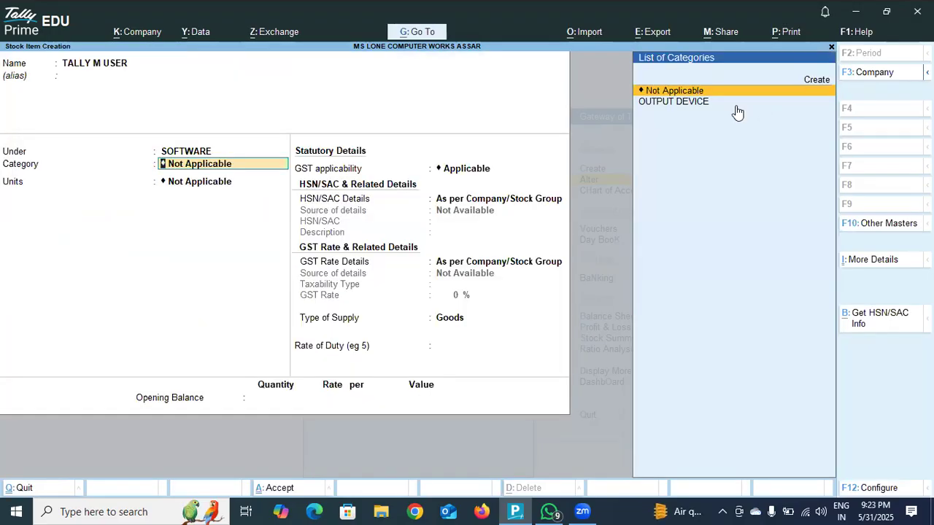
Create the stock category APPLICATION SOFTWARE under Primary and assign it to TALLY M USER.
left_click(809, 80)
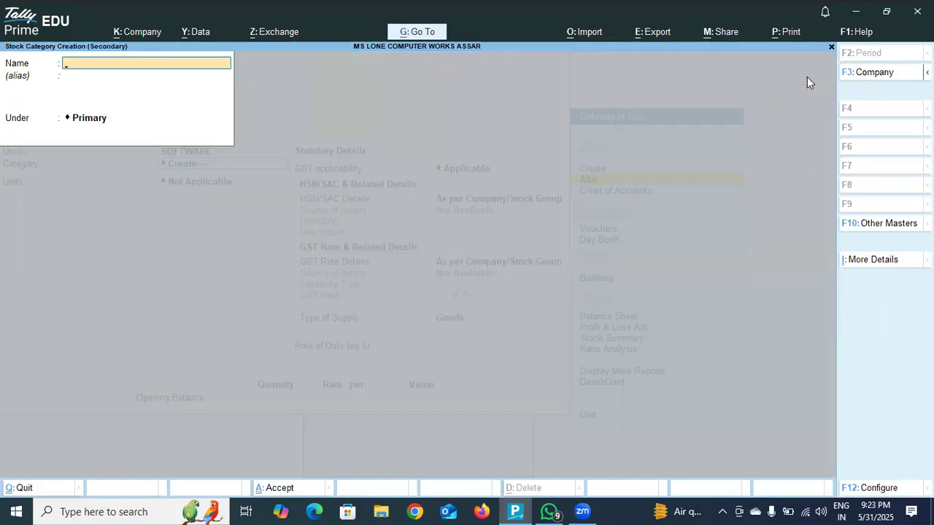
type("APPLICATION SOF")
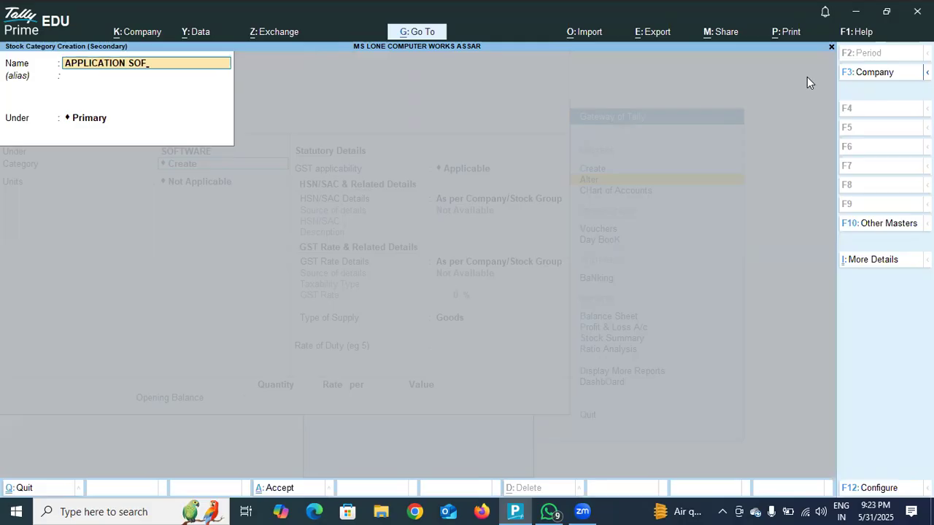
type("WARE")
key("Return")
key("Return")
key("Return")
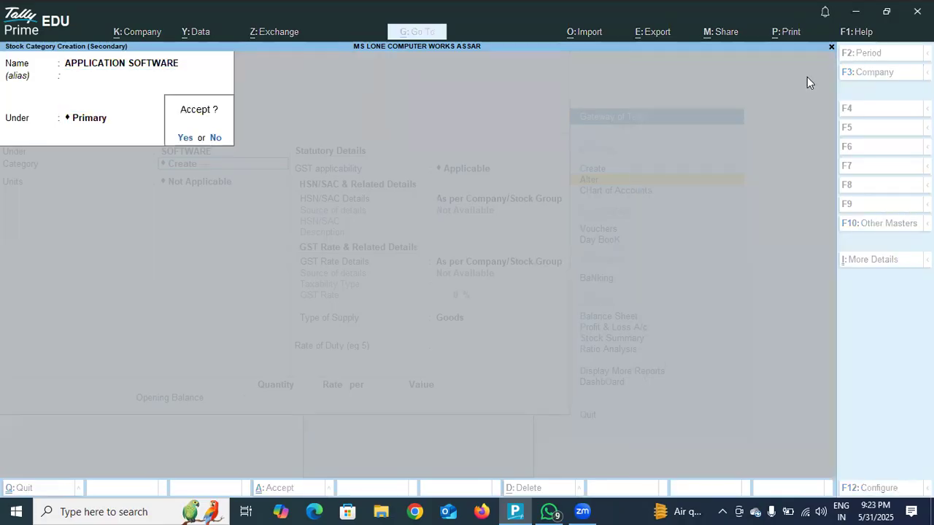
key("Return")
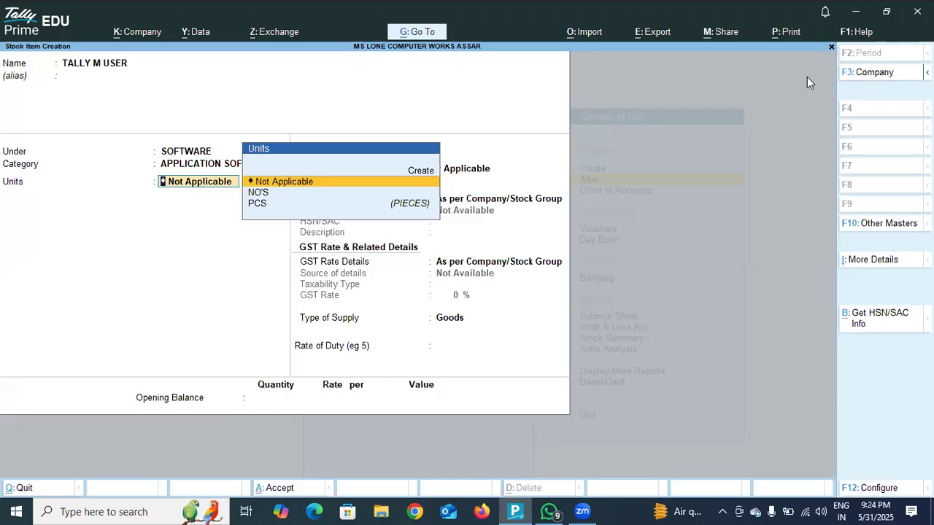
Set the item's units to NO'S and keep GST applicable, default HSN/SAC and GST rate details, and supply type Goods.
left_click(273, 200)
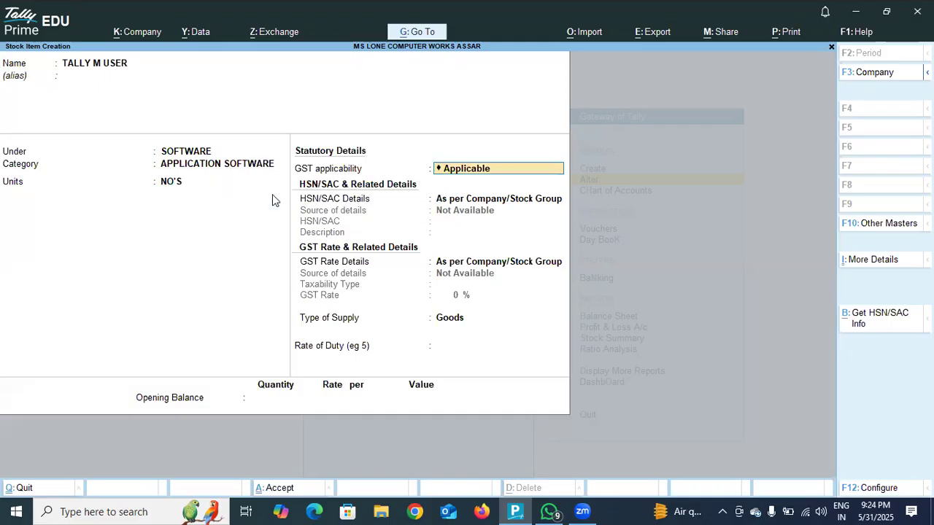
key("Return")
key("Return")
key("Return")
key("Return")
key("Return")
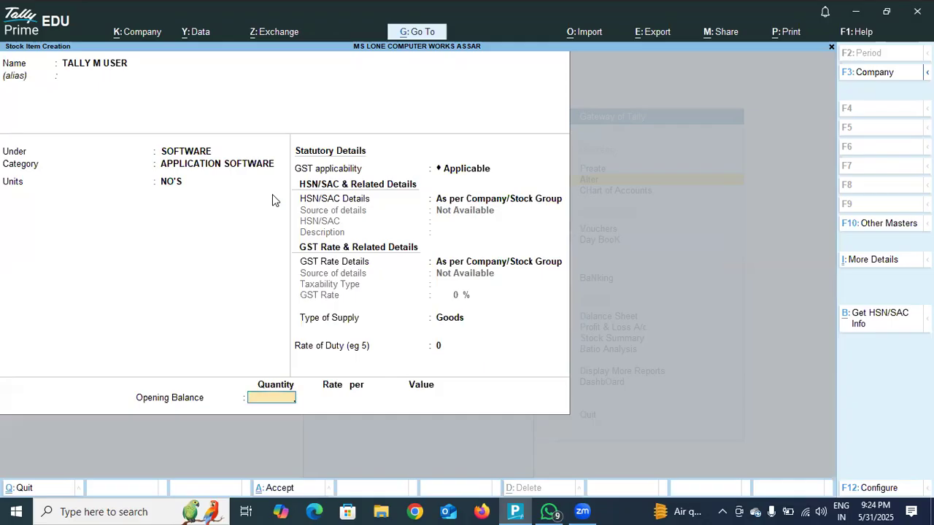
Enter TALLY M USER's opening balance as 15 NO'S at location JAMMU with a rate of 25000 and save the stock item.
type("15")
key("Return")
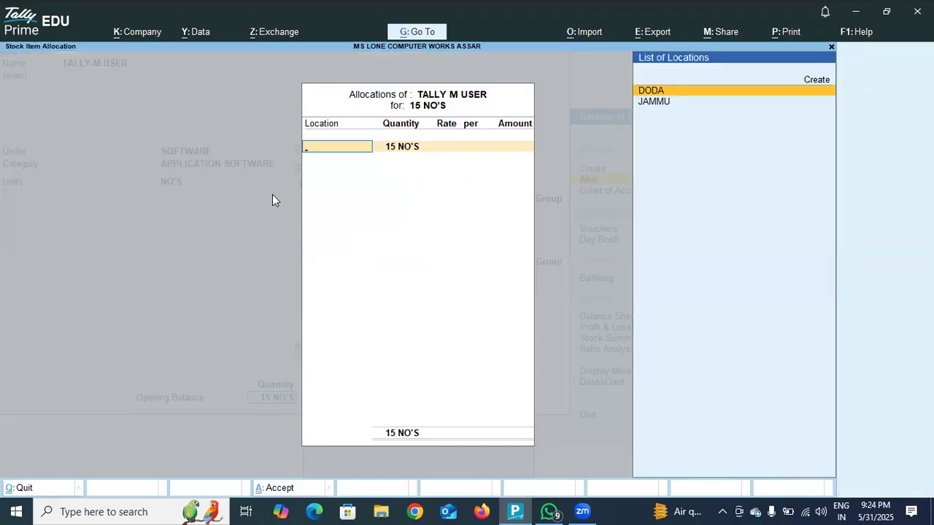
key("Down")
key("Return")
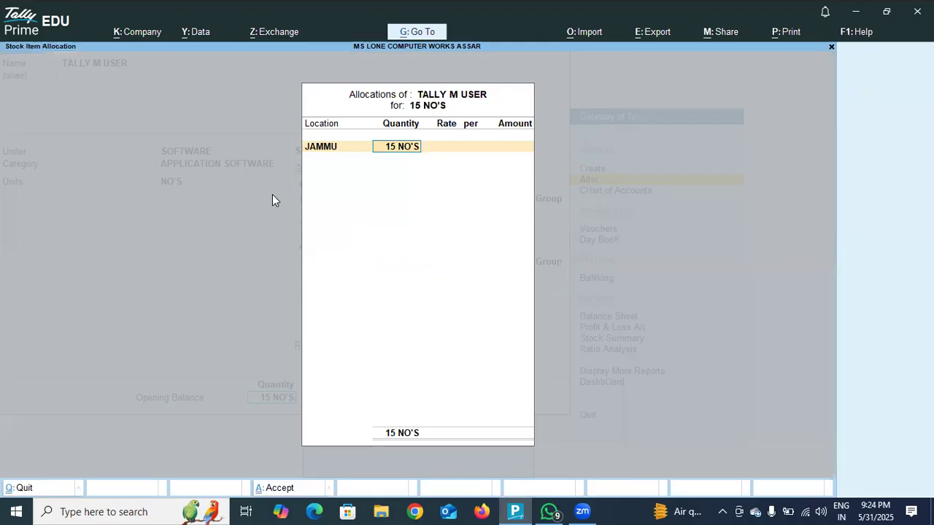
key("Return")
type("25000")
key("Return")
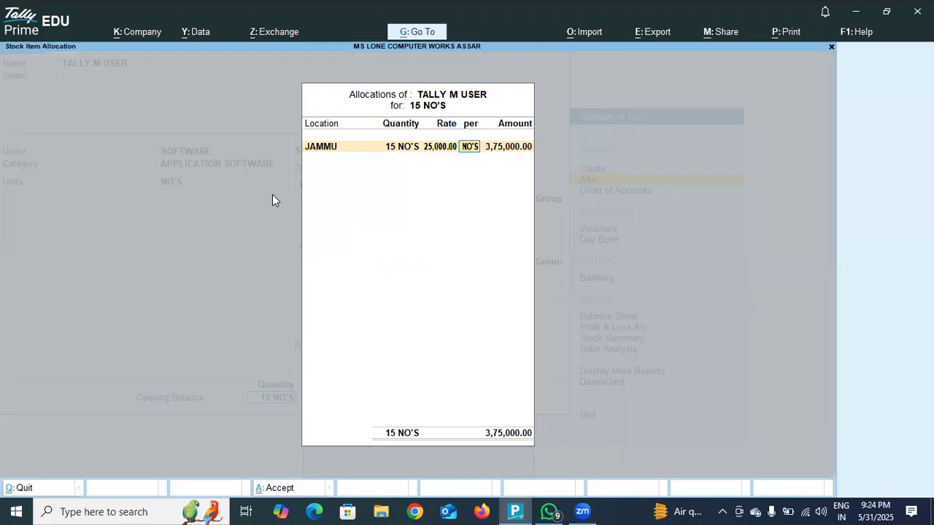
key("Return")
key("Return")
key("Return")
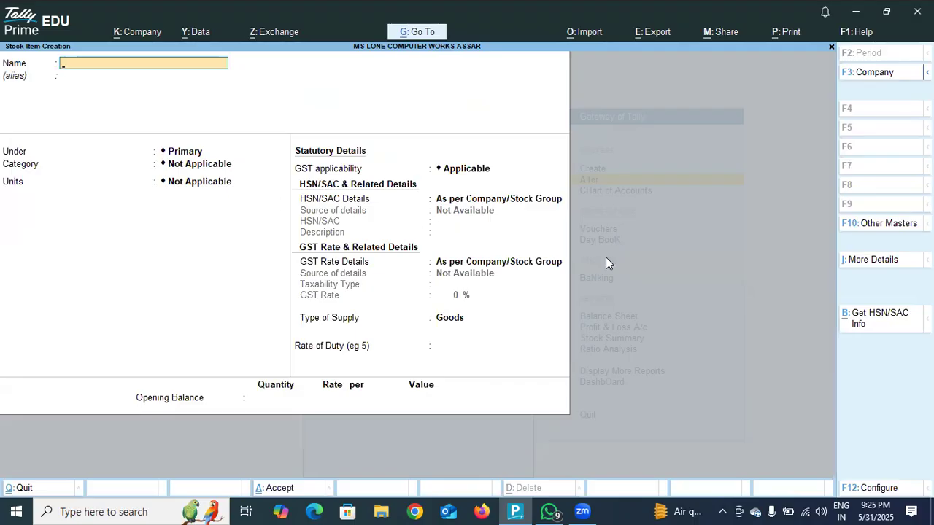
key("Escape")
key("Return")
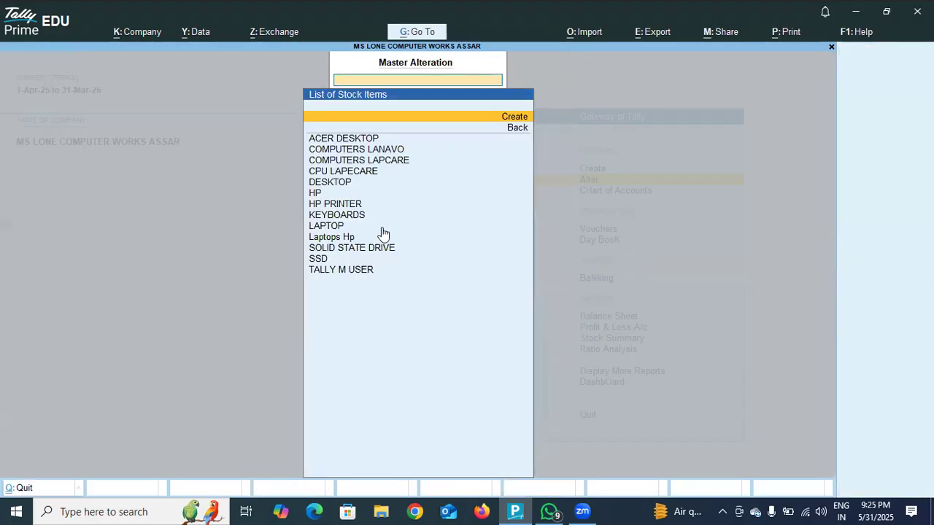
Reopen the stock item masters to review HP PRINTER's details, leaving without saving and returning to the Gateway of Tally.
key("Escape")
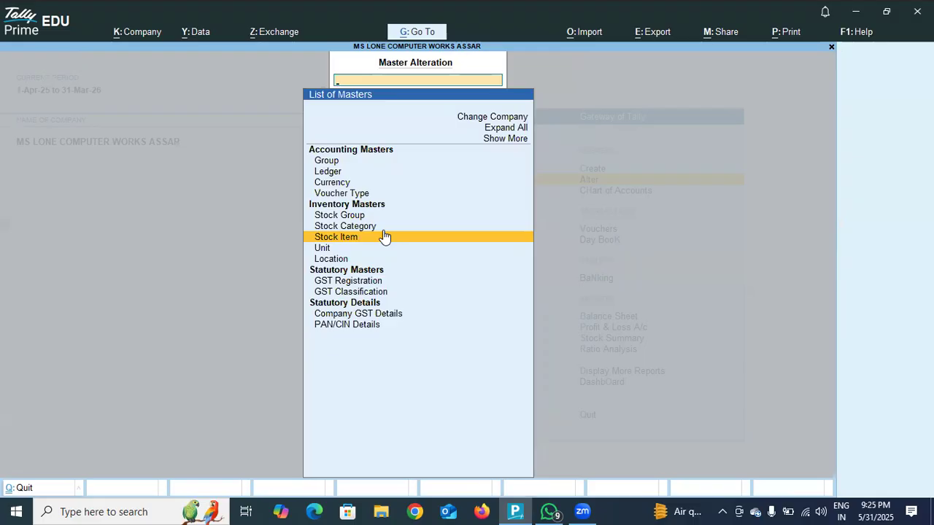
key("Escape")
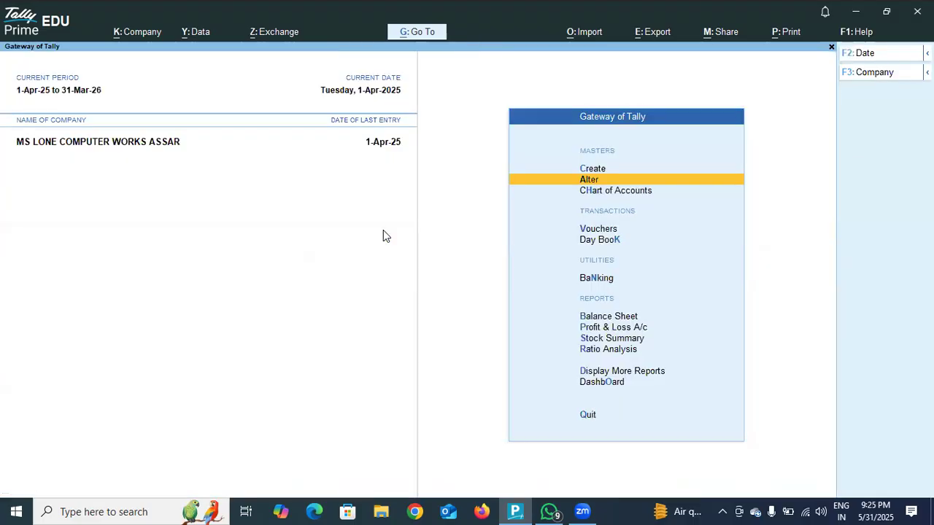
left_click(594, 188)
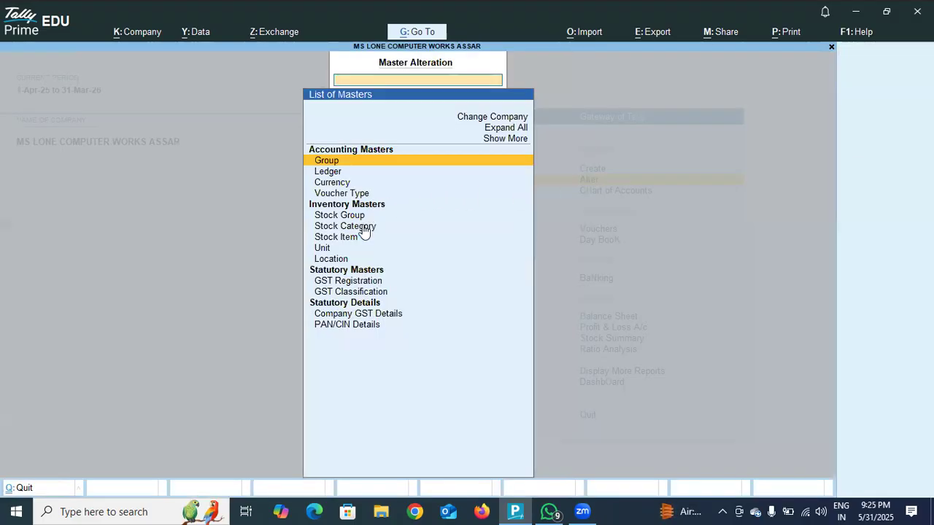
left_click(360, 237)
left_click(360, 237)
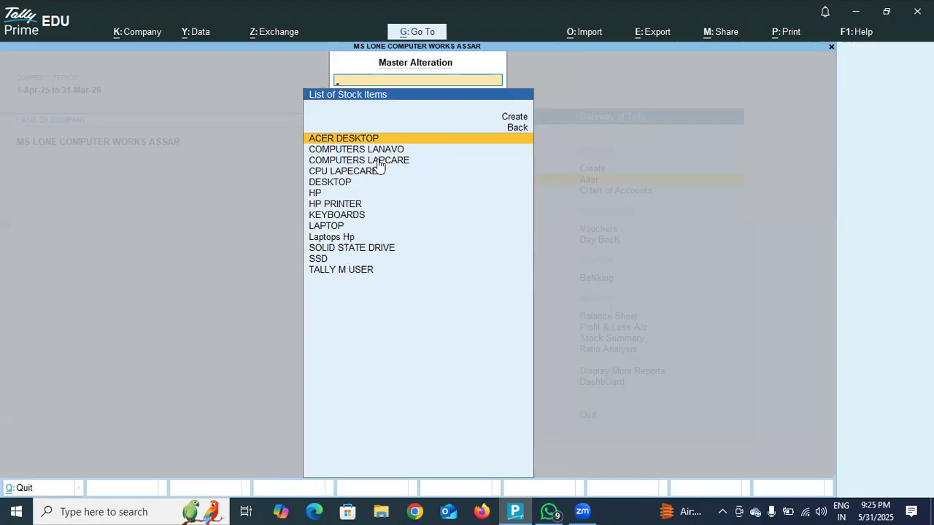
left_click(338, 203)
left_click(338, 203)
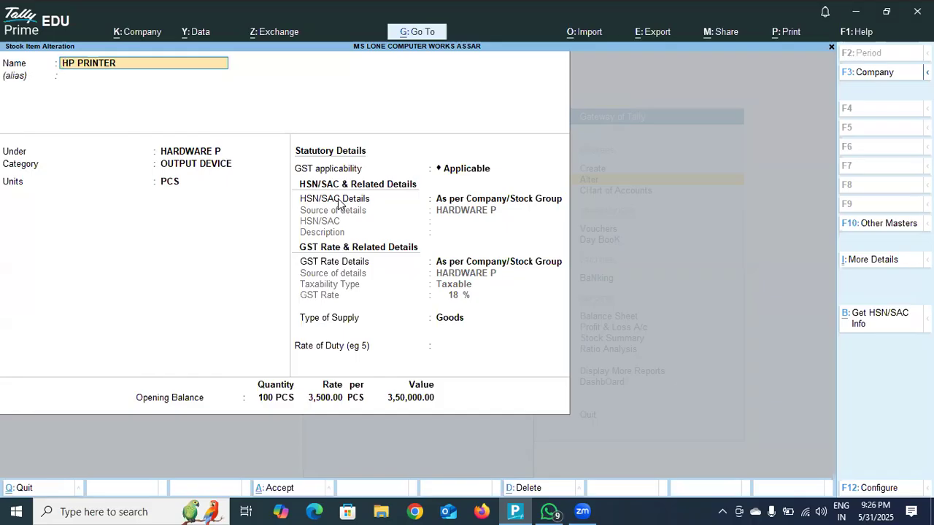
key("BackSpace")
key("Escape")
key("y")
key("Escape")
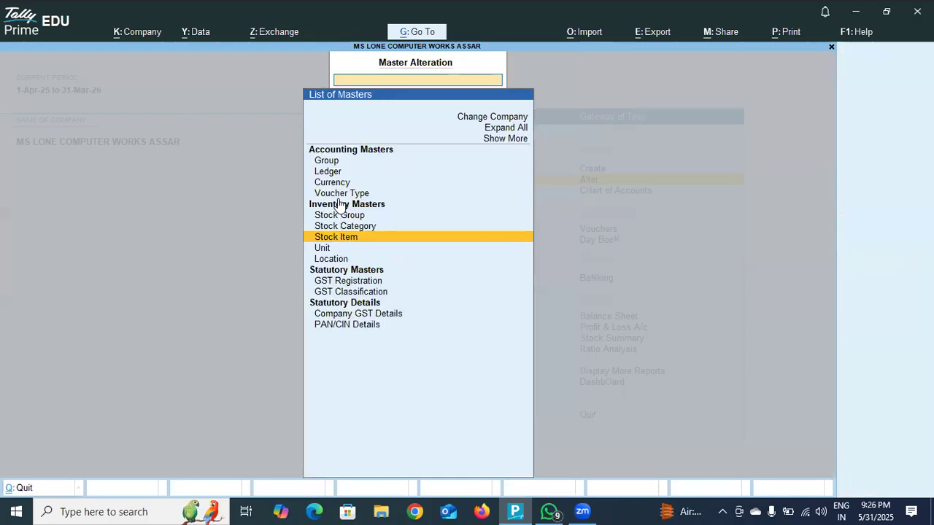
key("Escape")
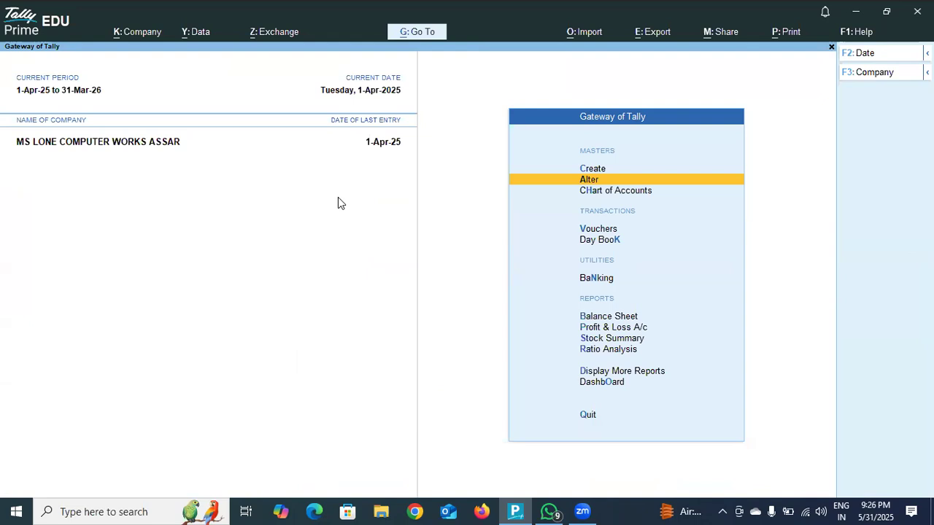
left_click(653, 25)
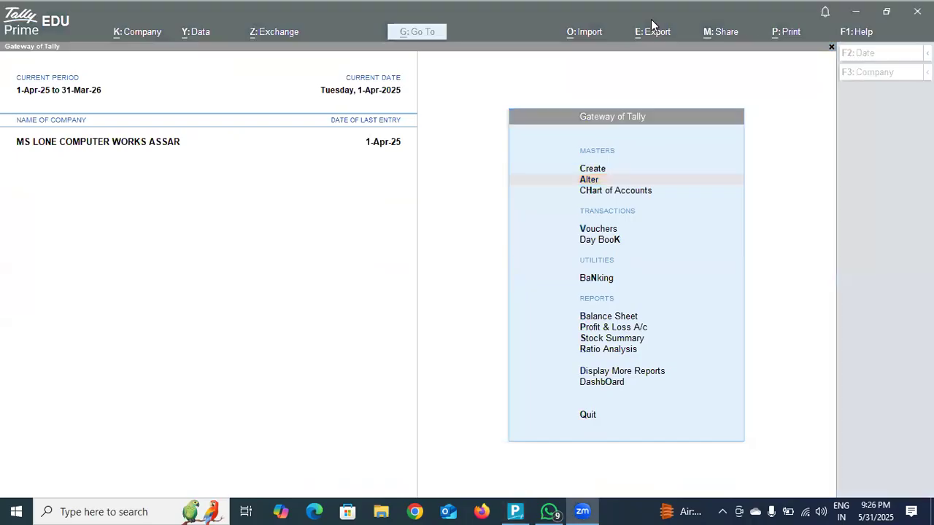